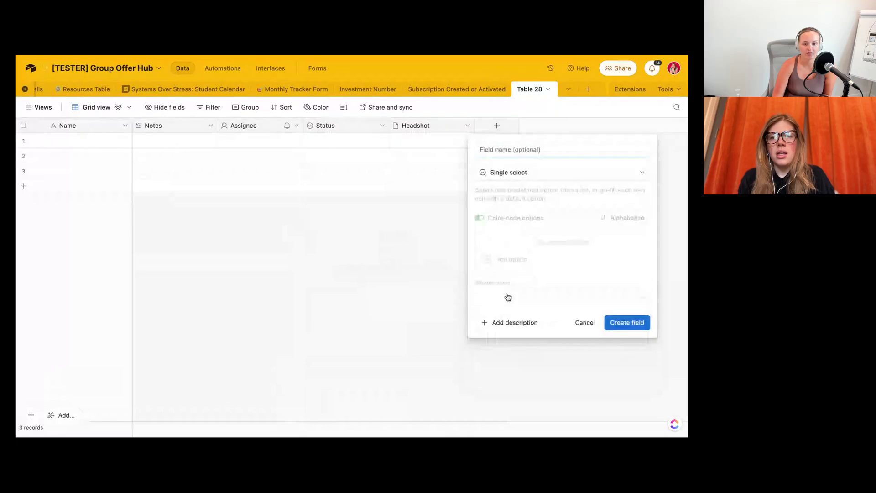
- Create a single select field named Country with the options USA and Canada
{"action": "left_click", "coordinate": [499, 154]}
{"action": "type", "text": "Cou"}
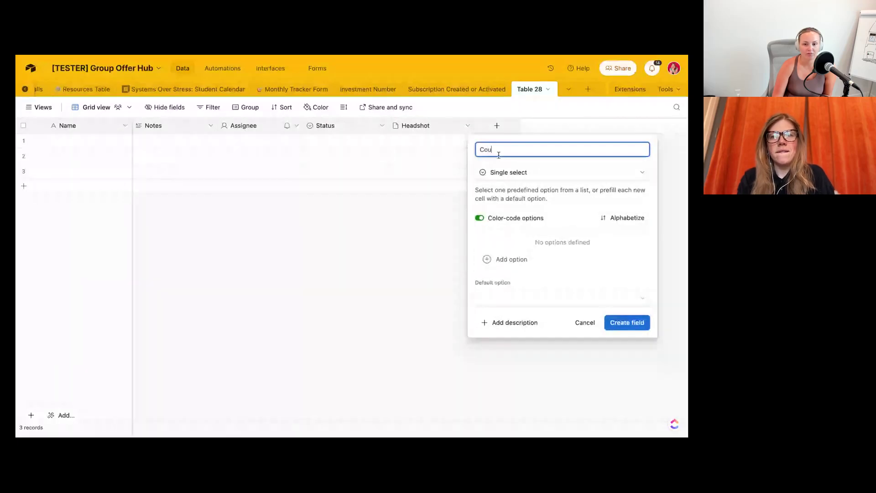
{"action": "type", "text": "ntry"}
{"action": "left_click", "coordinate": [512, 259]}
{"action": "type", "text": "USA"}
{"action": "left_click", "coordinate": [506, 259]}
{"action": "type", "text": "Canada"}
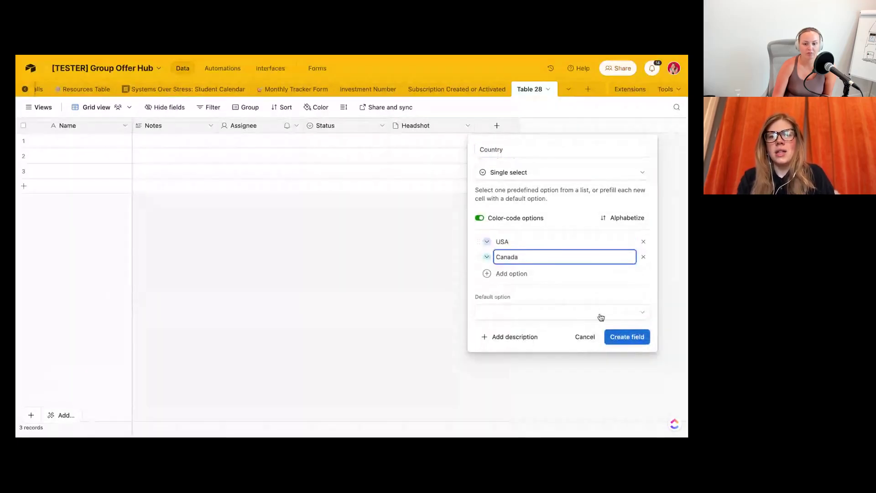
{"action": "left_click", "coordinate": [622, 335]}
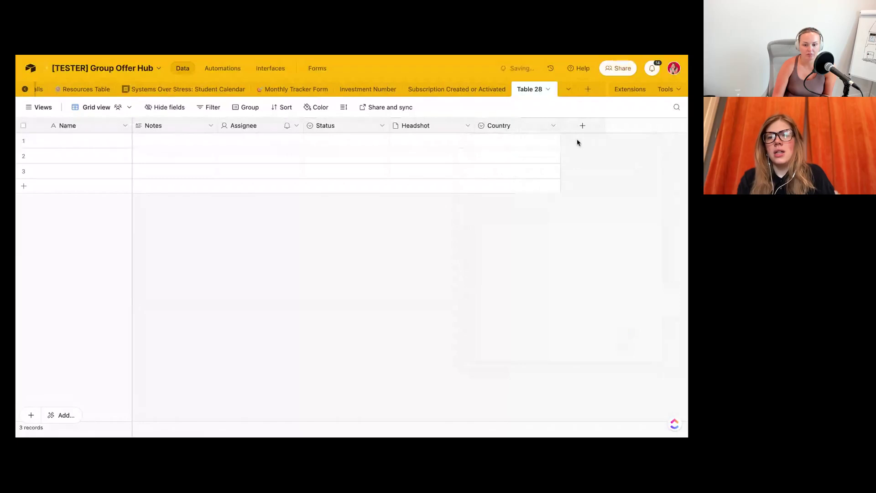
- Create a single select field named State with the options Washington and California
{"action": "left_click", "coordinate": [566, 127]}
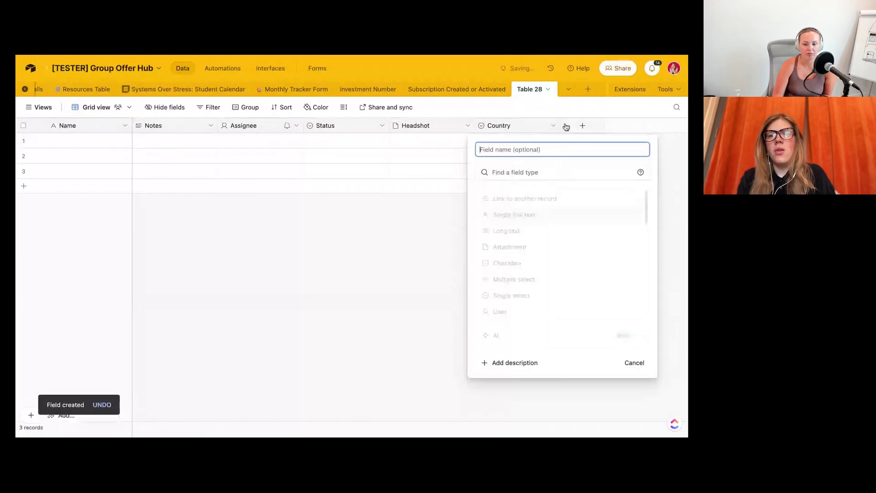
{"action": "left_click", "coordinate": [522, 296]}
{"action": "left_click", "coordinate": [506, 258]}
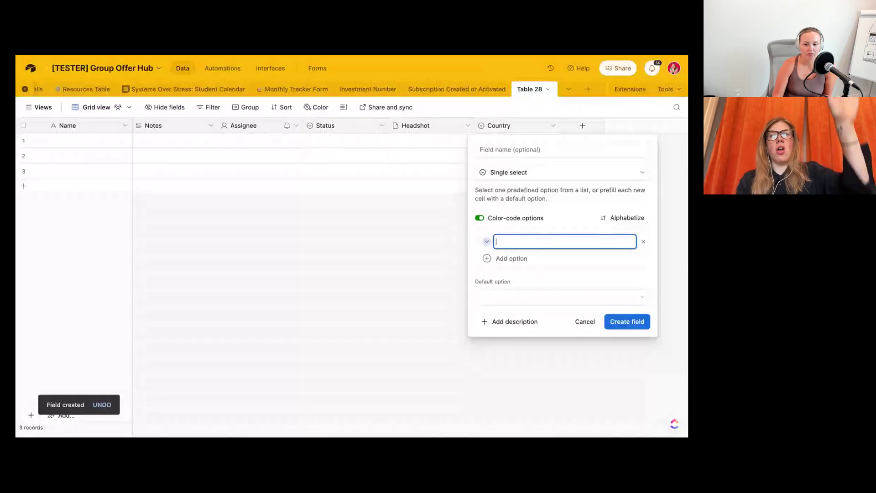
{"action": "left_click", "coordinate": [511, 149]}
{"action": "type", "text": "State"}
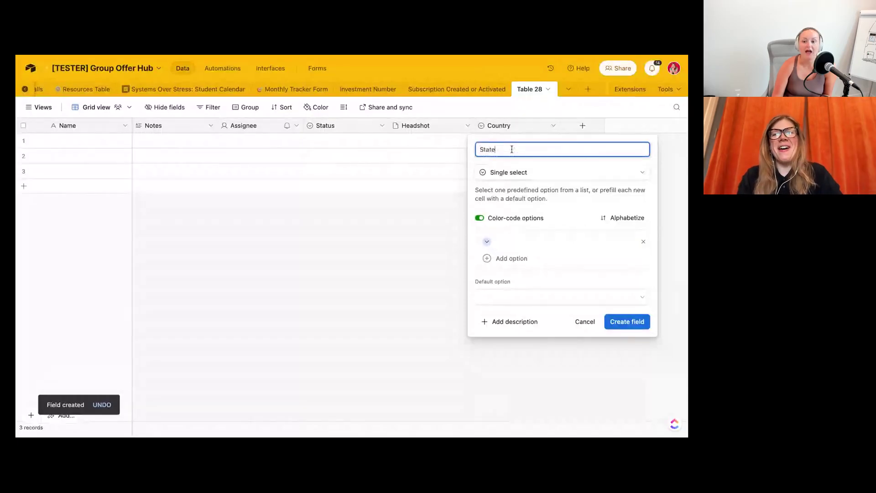
{"action": "left_click", "coordinate": [501, 241]}
{"action": "type", "text": "Vas"}
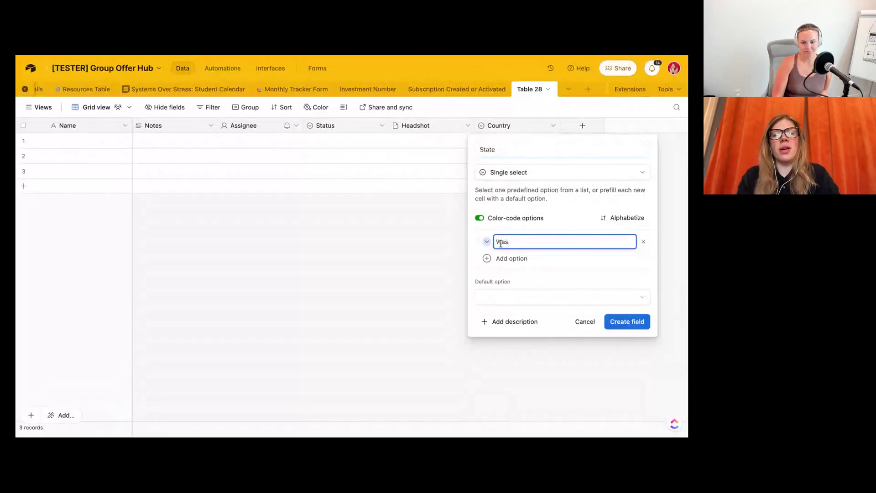
{"action": "type", "text": "hington"}
{"action": "left_click", "coordinate": [508, 261]}
{"action": "type", "text": "C"}
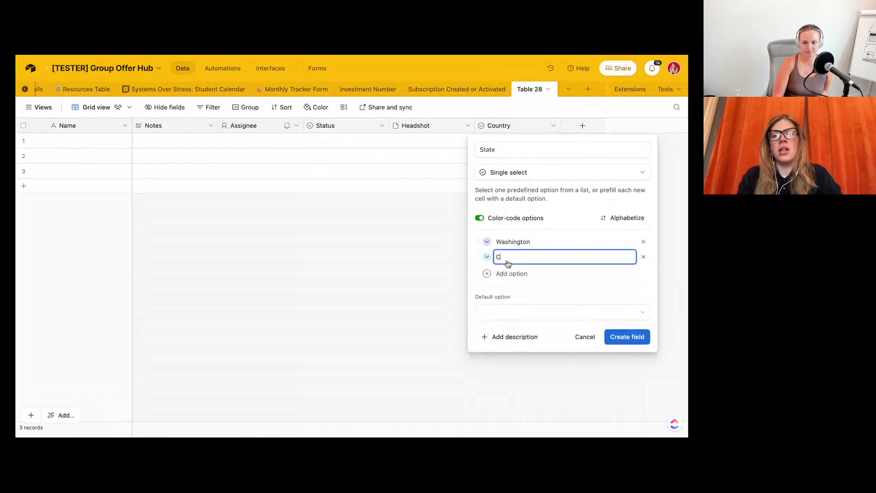
{"action": "type", "text": "alifornia"}
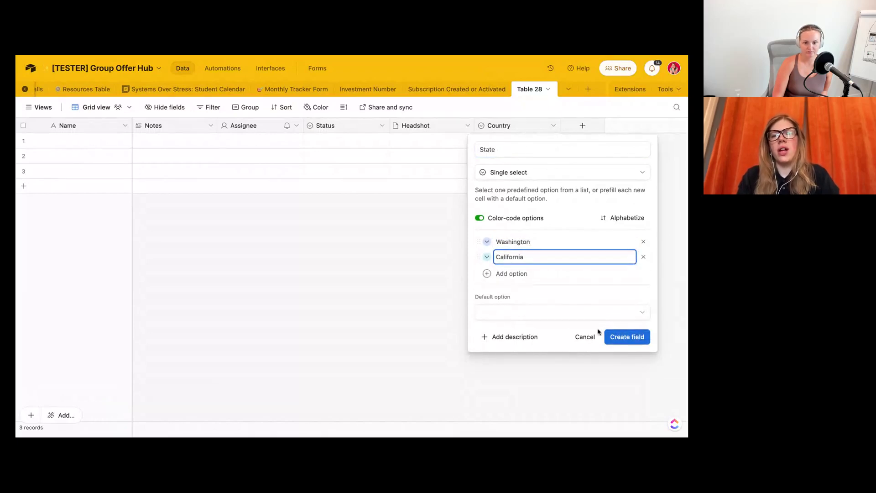
{"action": "left_click", "coordinate": [624, 340]}
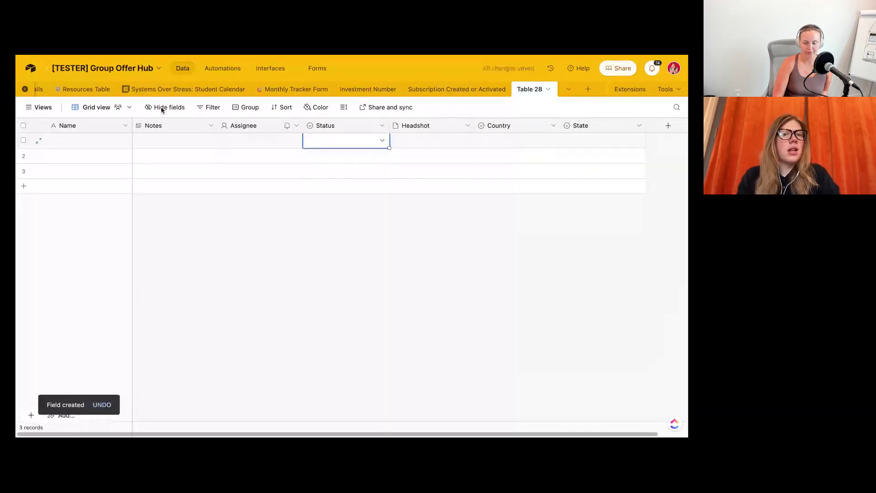
- Create a collaborative form view named Form for this table
{"action": "left_click", "coordinate": [43, 107]}
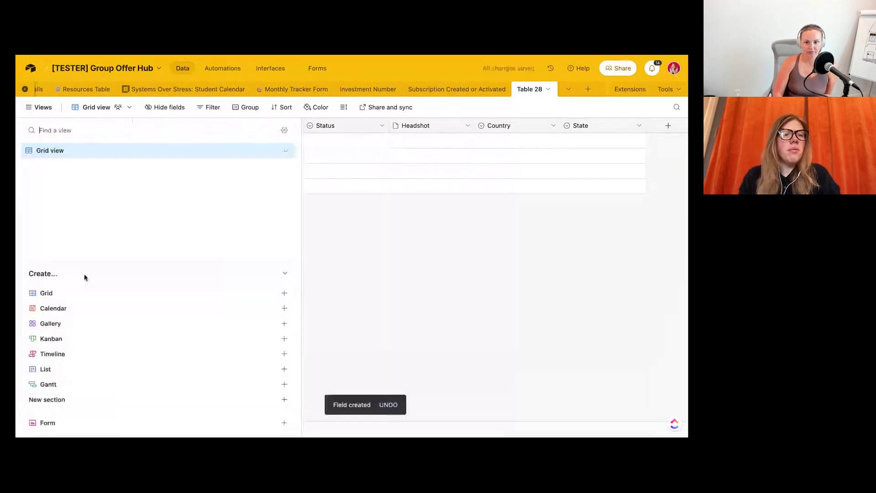
{"action": "left_click", "coordinate": [55, 422]}
{"action": "left_click", "coordinate": [368, 414]}
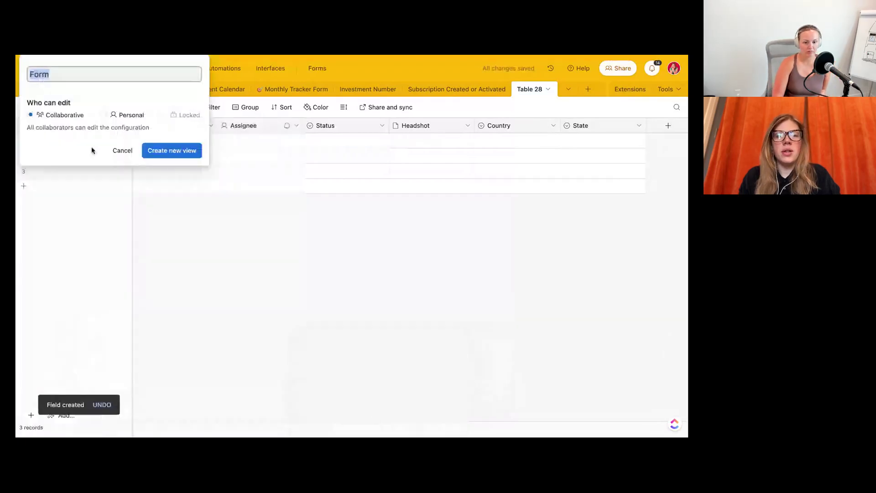
{"action": "left_click", "coordinate": [174, 149]}
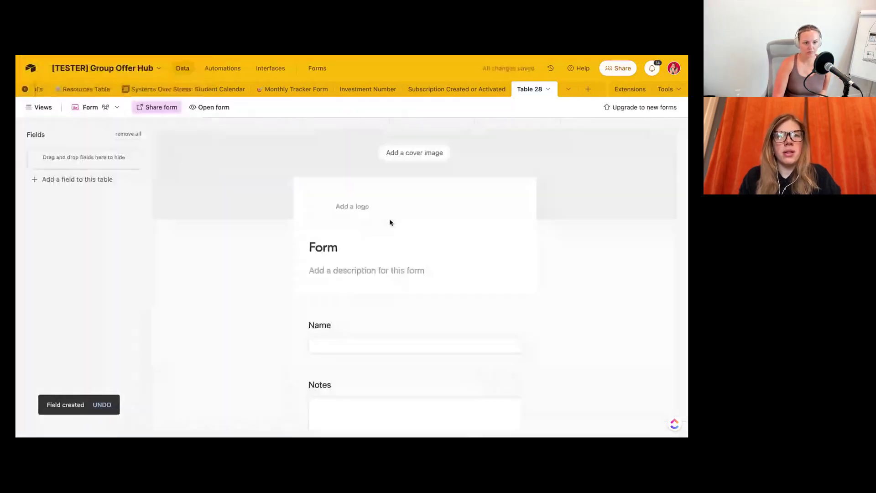
- Remove the Notes, Assignee and Status fields from the form and copy the form's share link
{"action": "scroll", "coordinate": [389, 222], "scroll_direction": "down", "scroll_amount": 3}
{"action": "left_click_drag", "start_coordinate": [334, 265], "coordinate": [86, 197]}
{"action": "scroll", "coordinate": [364, 336], "scroll_direction": "down", "scroll_amount": 3}
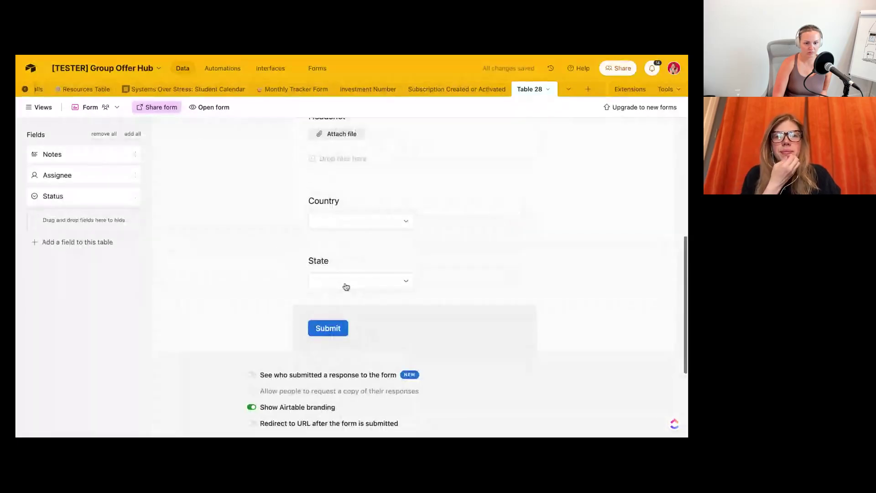
{"action": "scroll", "coordinate": [309, 205], "scroll_direction": "up", "scroll_amount": 1}
{"action": "scroll", "coordinate": [309, 205], "scroll_direction": "up", "scroll_amount": 1}
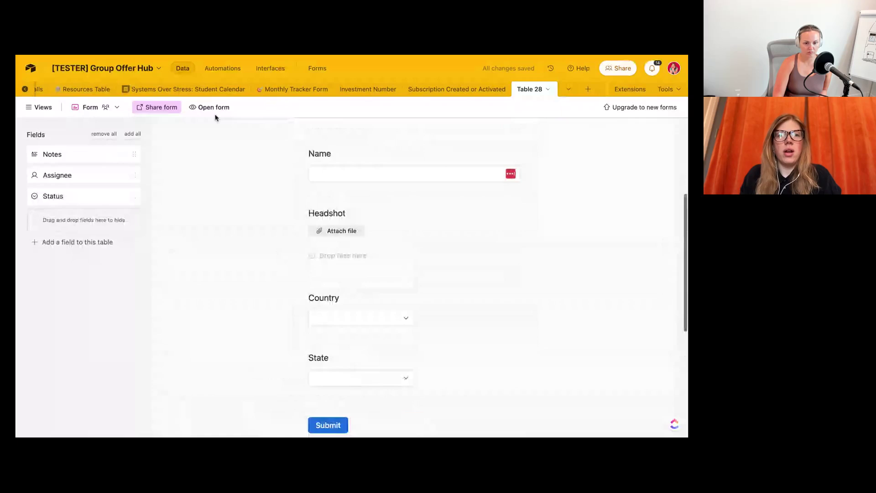
{"action": "left_click", "coordinate": [157, 108]}
{"action": "left_click", "coordinate": [304, 145]}
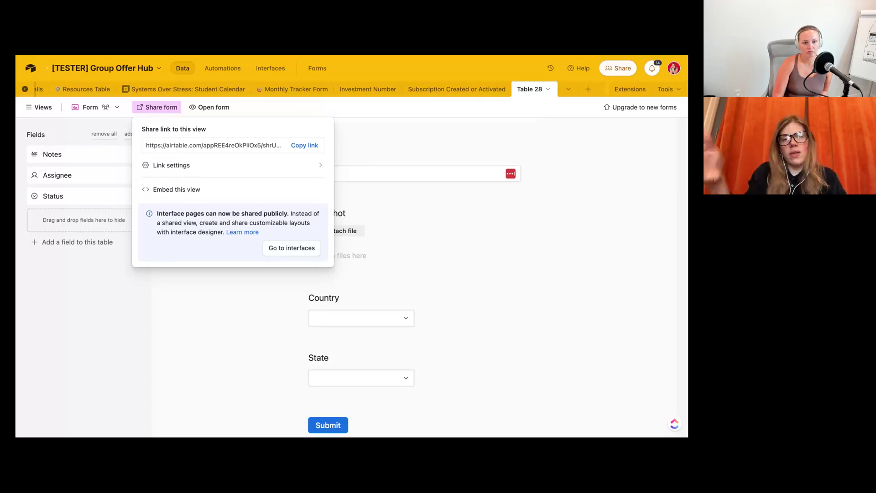
- Create a collaborative gallery view named Forward Facing On Website
{"action": "left_click", "coordinate": [43, 107]}
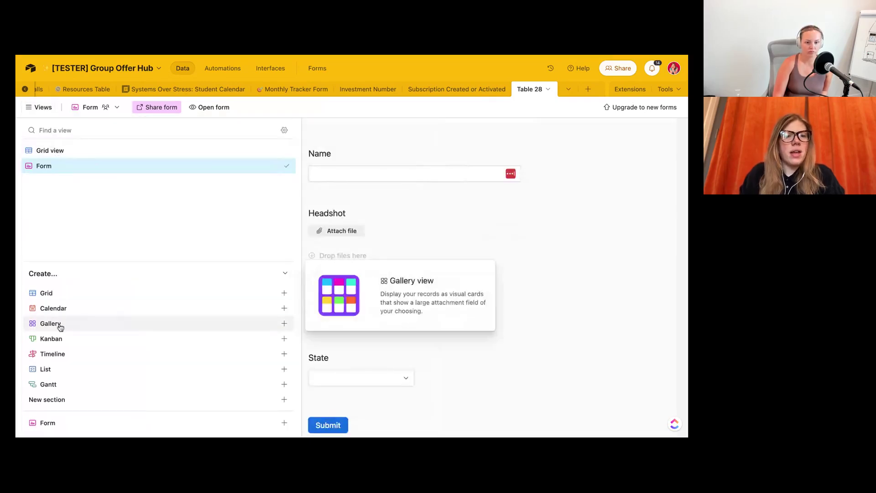
{"action": "left_click", "coordinate": [59, 324]}
{"action": "type", "text": "F"}
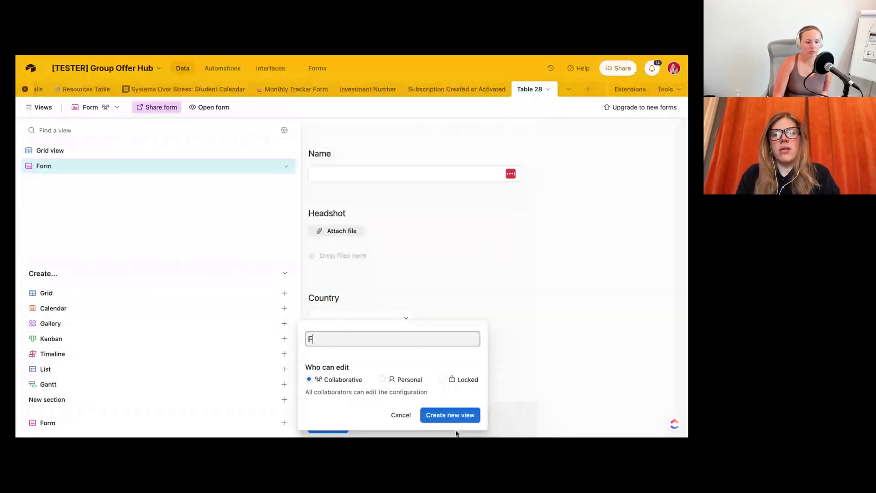
{"action": "type", "text": "orward Facing On Website"}
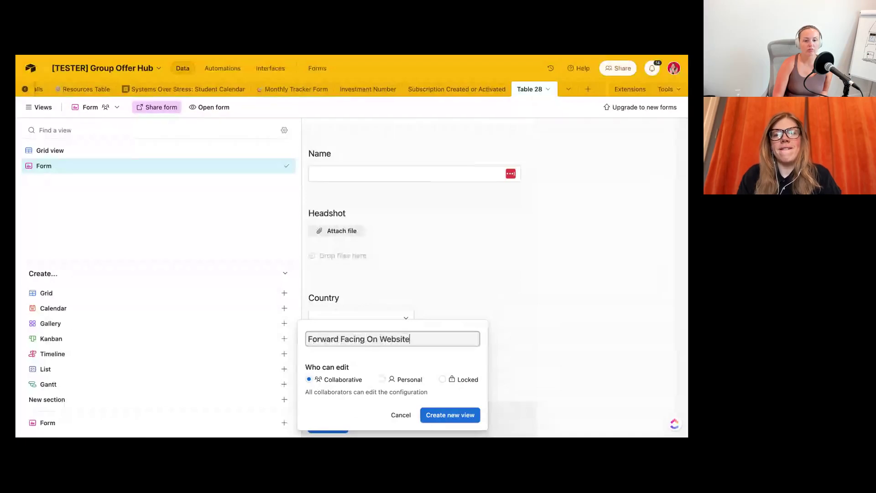
{"action": "key", "text": "Return"}
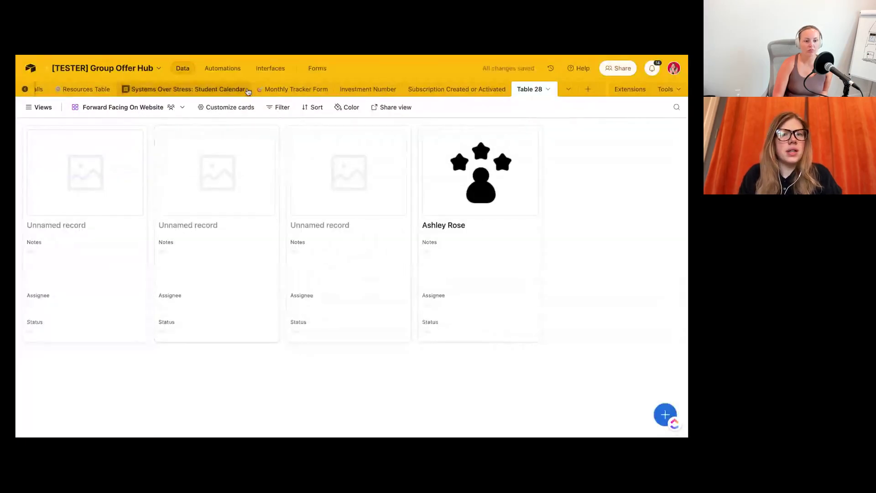
- In the grid view, add a new status option To Review to the submitted record with the headshot
{"action": "left_click", "coordinate": [41, 108]}
{"action": "left_click", "coordinate": [62, 153]}
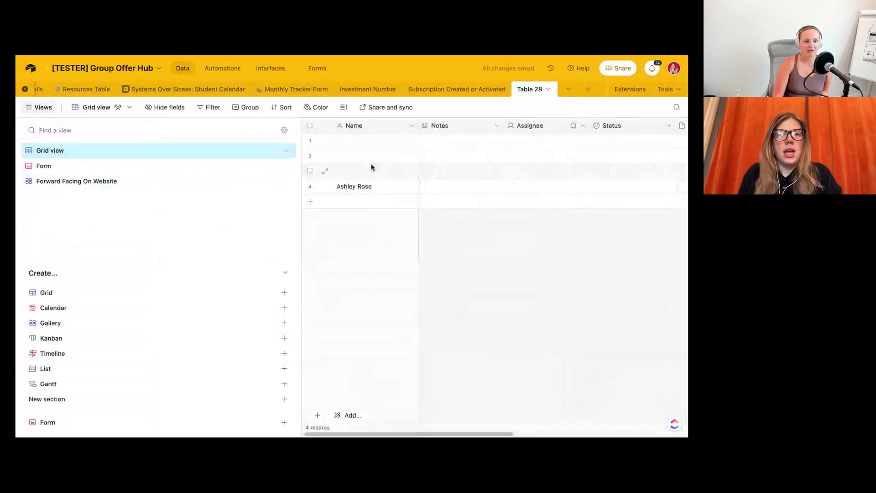
{"action": "left_click", "coordinate": [31, 106]}
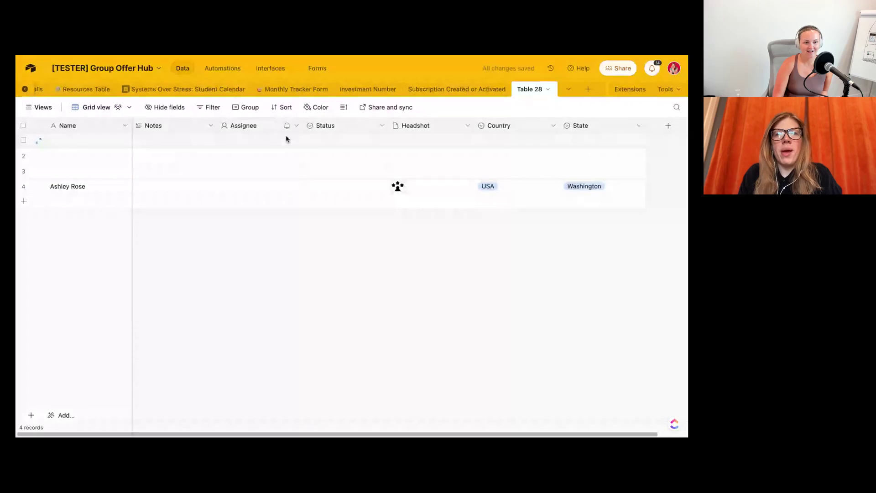
{"action": "left_click", "coordinate": [352, 188]}
{"action": "left_click", "coordinate": [352, 188]}
{"action": "type", "text": "To Review"}
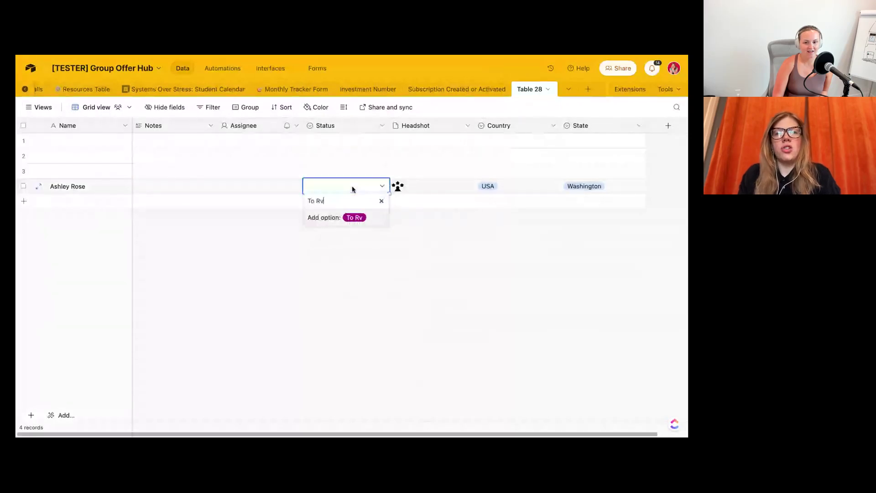
{"action": "key", "text": "Return"}
- Add another status option, Live In Directory, from the same record and set its status back to To Review
{"action": "type", "text": "Live In F"}
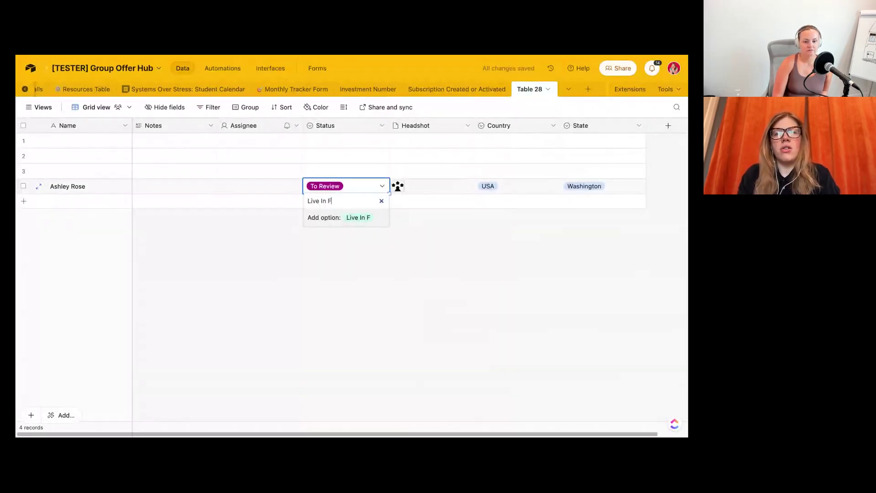
{"action": "key", "text": "BackSpace"}
{"action": "type", "text": "Dir"}
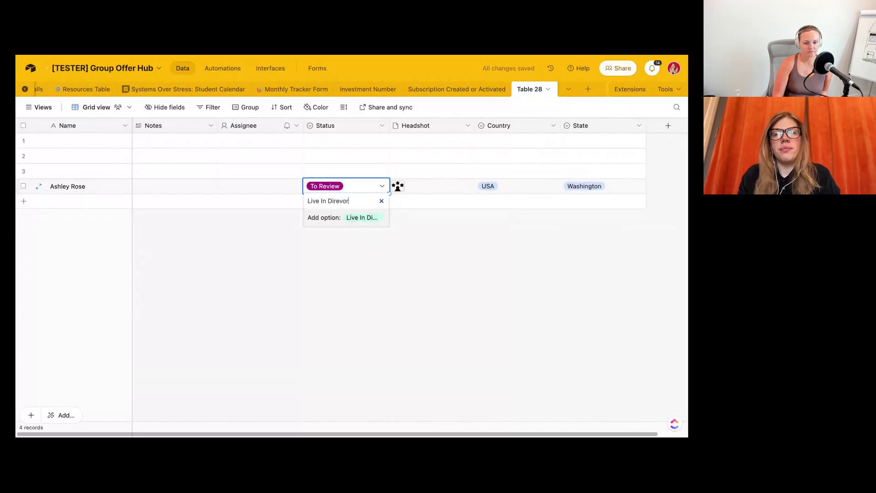
{"action": "type", "text": "ect"}
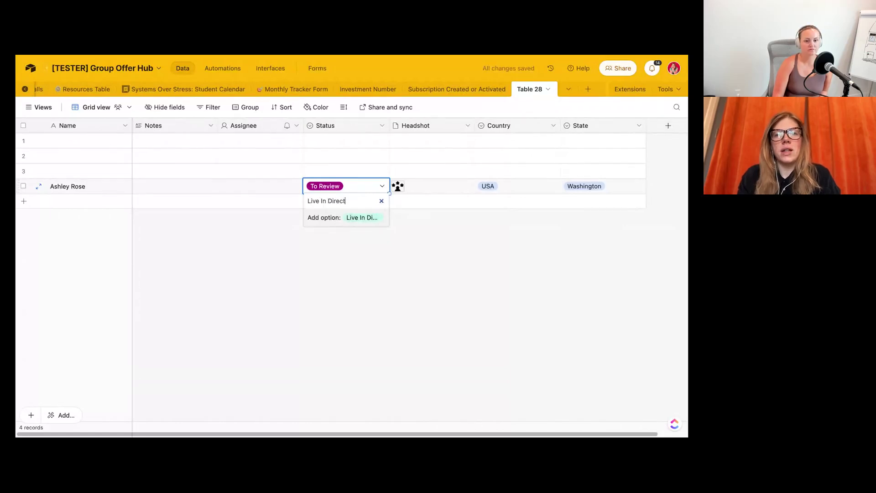
{"action": "type", "text": "ory"}
{"action": "key", "text": "Return"}
{"action": "left_click", "coordinate": [343, 187]}
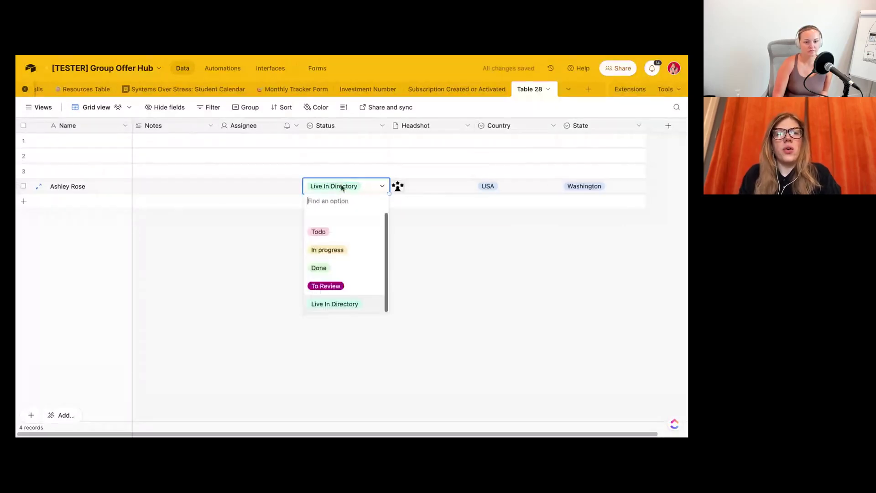
{"action": "left_click", "coordinate": [326, 286]}
- Expand the submitted record, set its status to Live In Directory, and close the record
{"action": "left_click", "coordinate": [260, 190]}
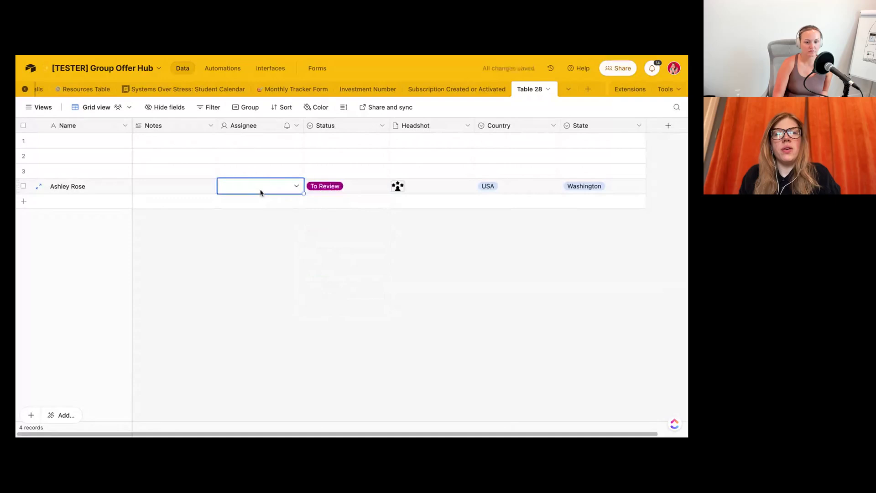
{"action": "key", "text": "space"}
{"action": "scroll", "coordinate": [287, 289], "scroll_direction": "down", "scroll_amount": 4}
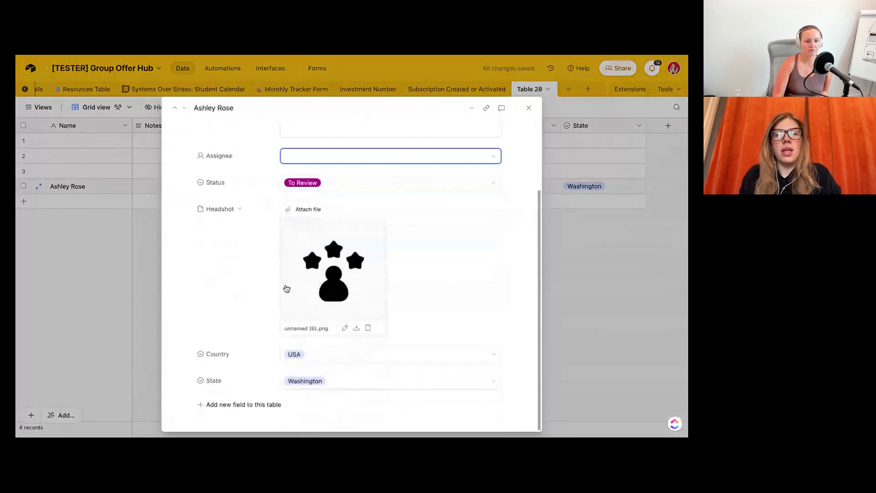
{"action": "key", "text": "Tab"}
{"action": "key", "text": "Return"}
{"action": "left_click", "coordinate": [308, 309]}
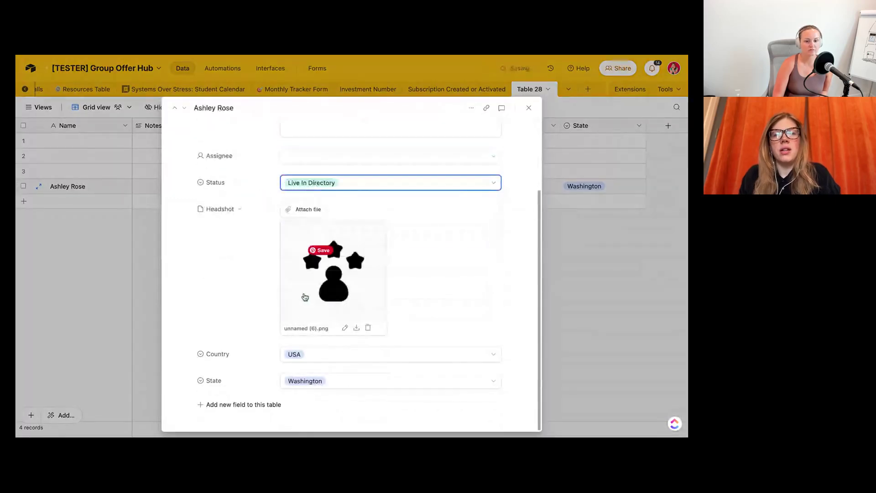
{"action": "left_click", "coordinate": [80, 157]}
- Filter the Forward Facing On Website gallery to show only records where Status is Live In Directory
{"action": "left_click", "coordinate": [29, 107]}
{"action": "left_click", "coordinate": [74, 182]}
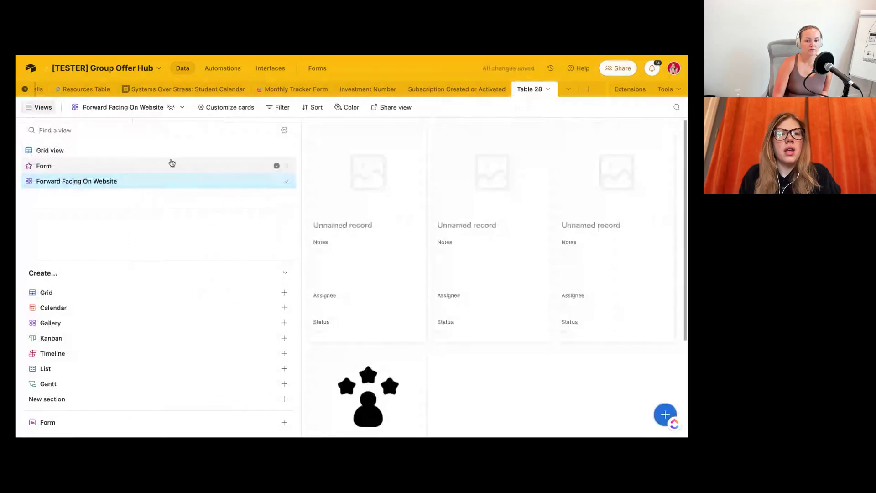
{"action": "left_click", "coordinate": [40, 106]}
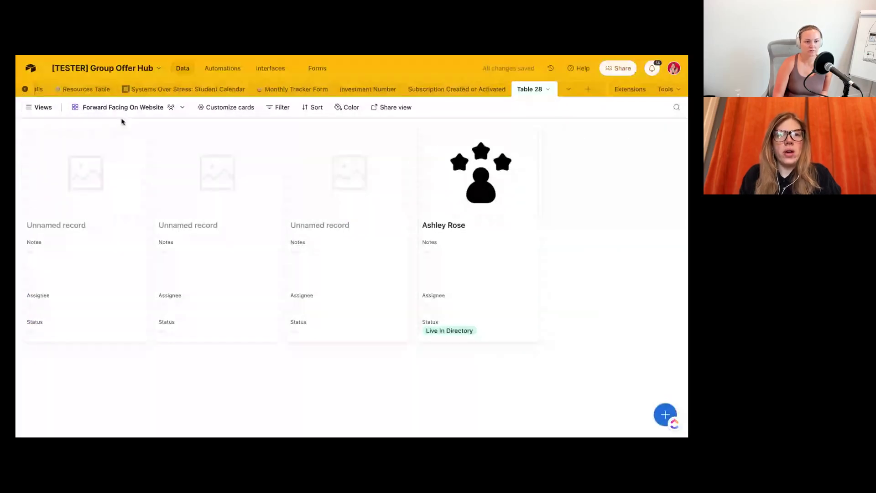
{"action": "left_click", "coordinate": [279, 107]}
{"action": "left_click", "coordinate": [306, 142]}
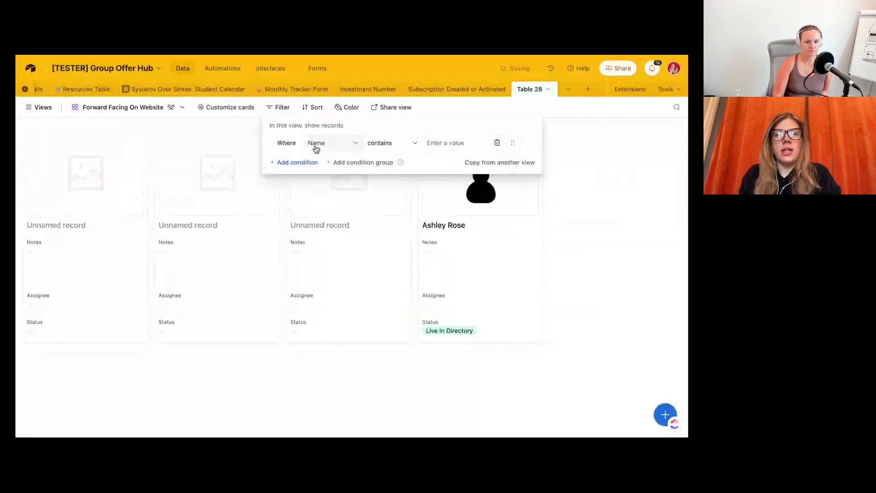
{"action": "left_click", "coordinate": [316, 149]}
{"action": "left_click", "coordinate": [344, 228]}
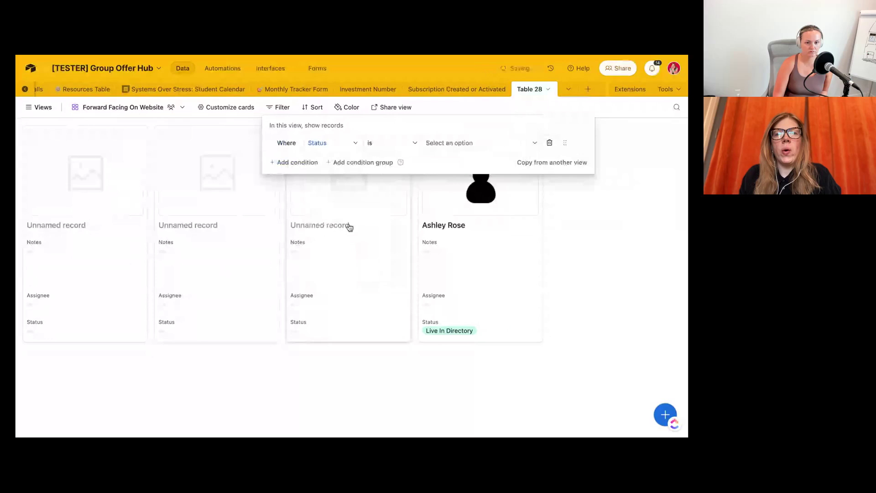
{"action": "left_click", "coordinate": [452, 152]}
{"action": "left_click", "coordinate": [460, 252]}
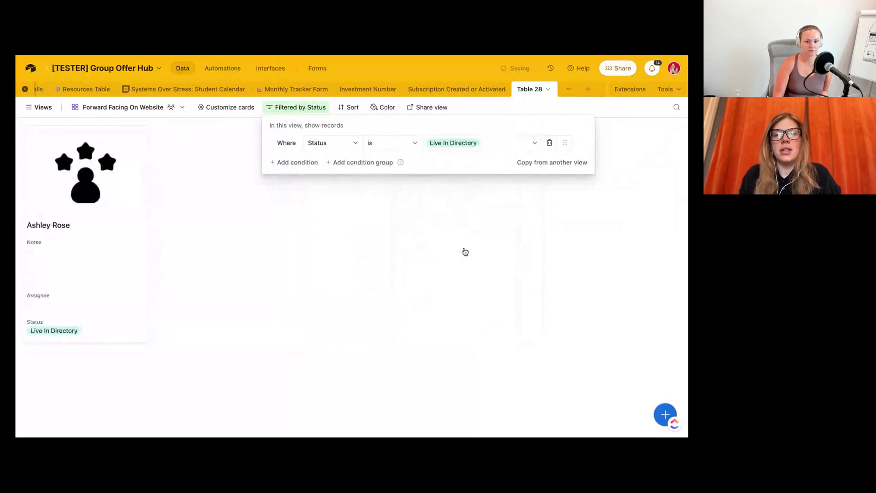
- Customize the gallery cards to hide Notes, Assignee and Status and show Country and State
{"action": "left_click", "coordinate": [167, 190]}
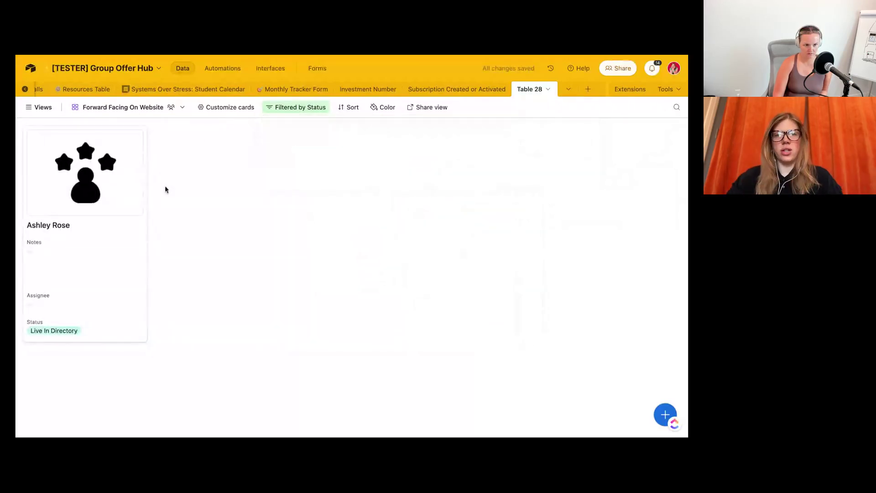
{"action": "left_click", "coordinate": [214, 109]}
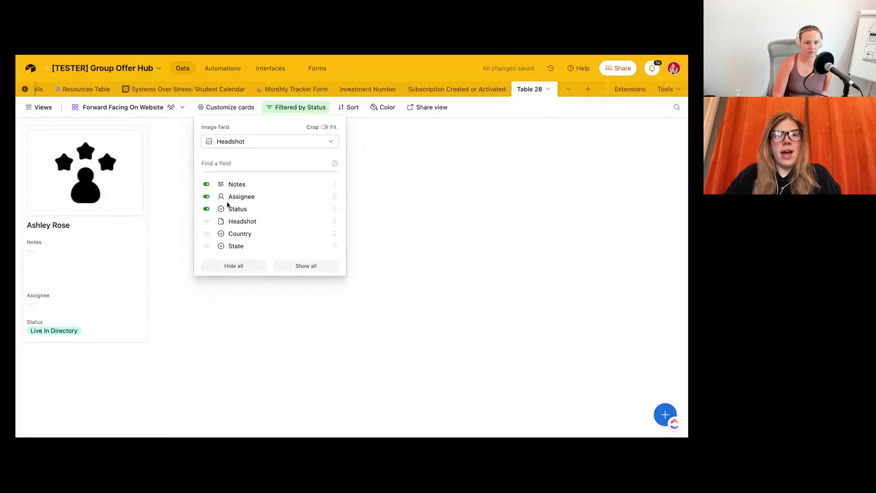
{"action": "left_click", "coordinate": [228, 186]}
{"action": "left_click", "coordinate": [231, 197]}
{"action": "left_click", "coordinate": [233, 209]}
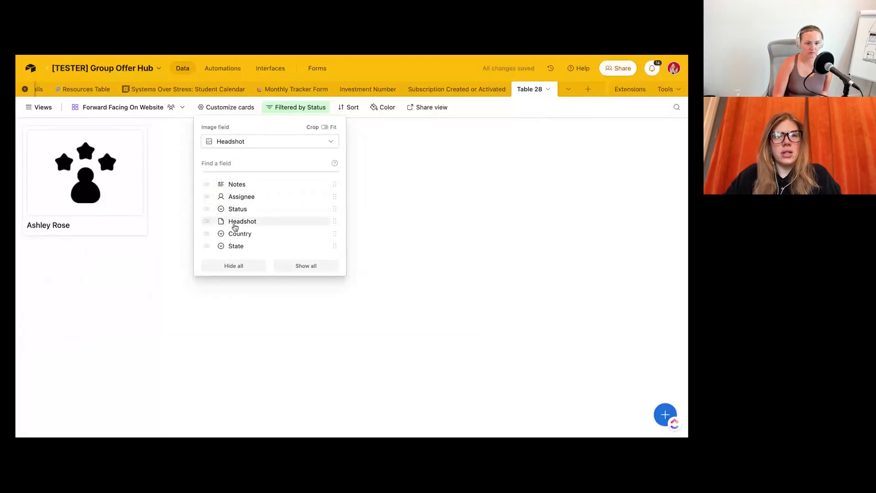
{"action": "left_click", "coordinate": [232, 234]}
{"action": "left_click", "coordinate": [232, 247]}
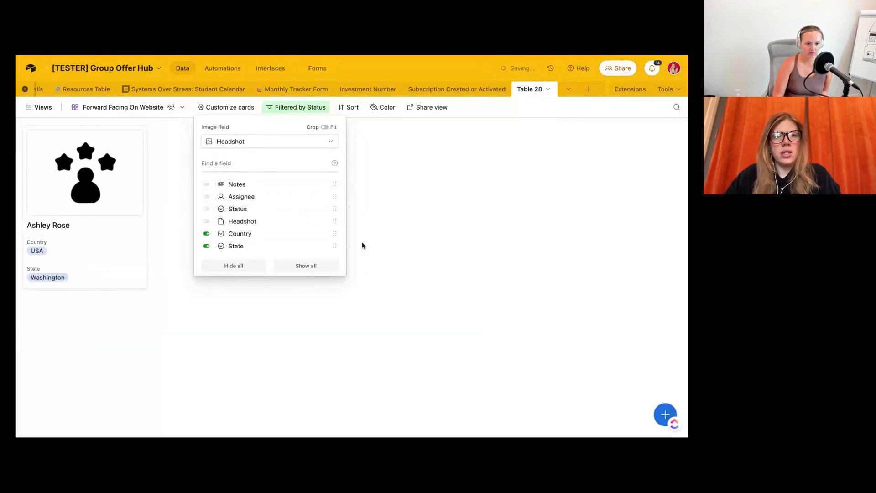
{"action": "left_click", "coordinate": [420, 244]}
- In the grid view, add a URL field named Website after the State field
{"action": "left_click", "coordinate": [35, 112]}
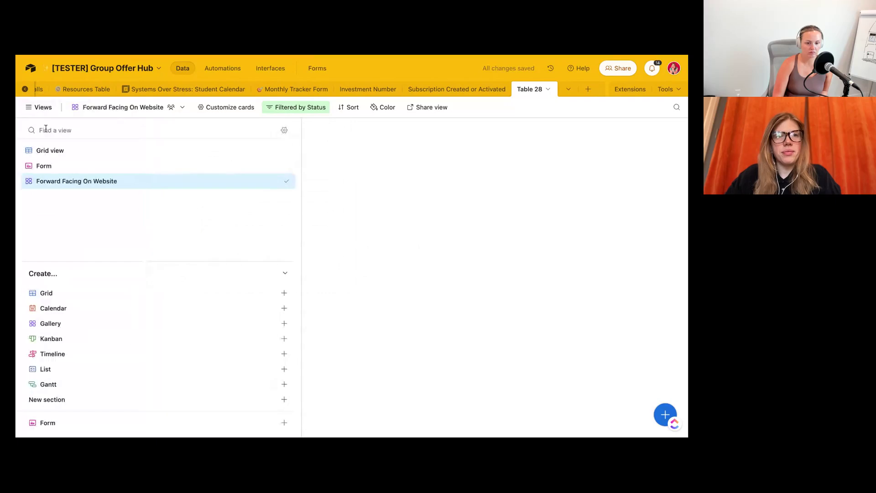
{"action": "left_click", "coordinate": [51, 149]}
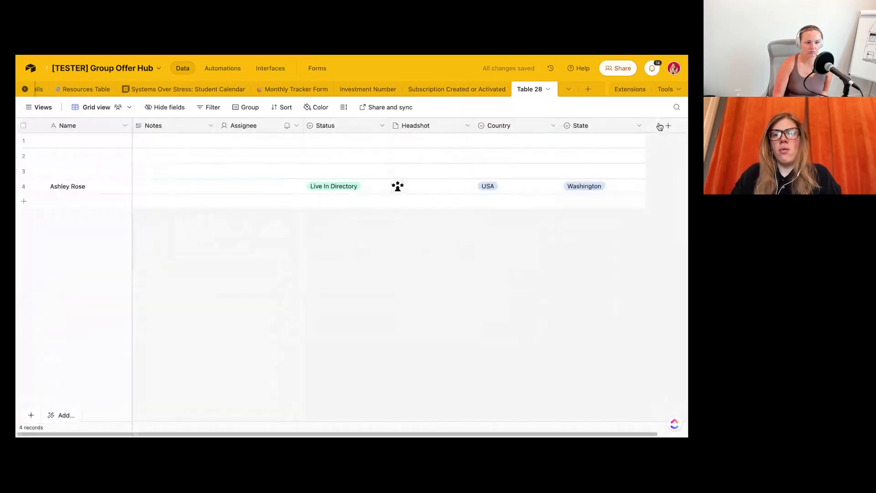
{"action": "left_click", "coordinate": [669, 125]}
{"action": "type", "text": "Website"}
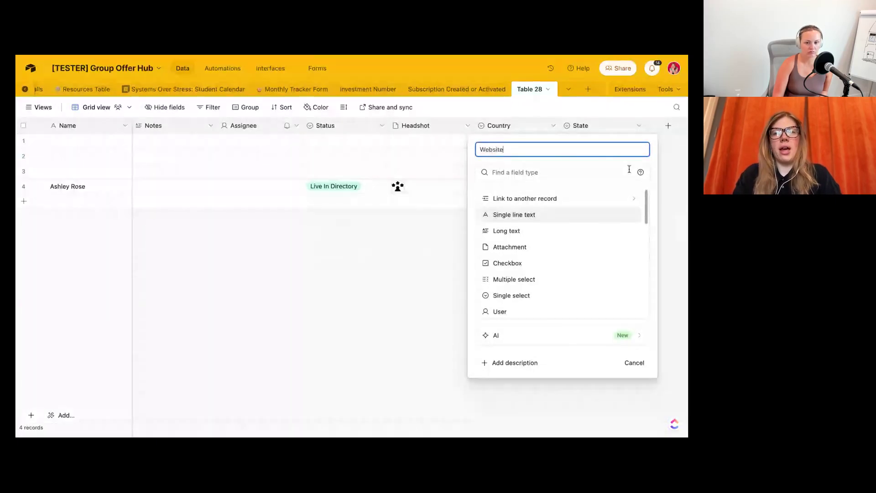
{"action": "left_click", "coordinate": [571, 168]}
{"action": "type", "text": "url"}
{"action": "key", "text": "Return"}
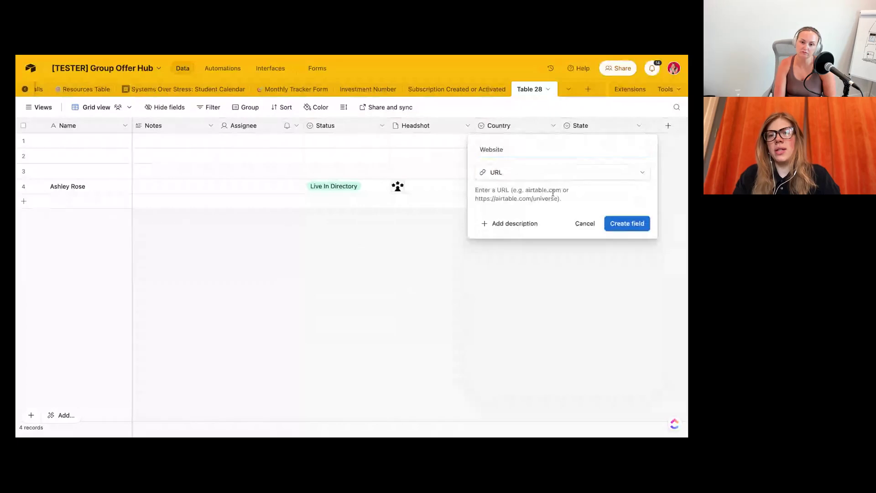
{"action": "left_click", "coordinate": [625, 223]}
{"action": "left_click", "coordinate": [605, 190]}
{"action": "type", "text": "www.sy"}
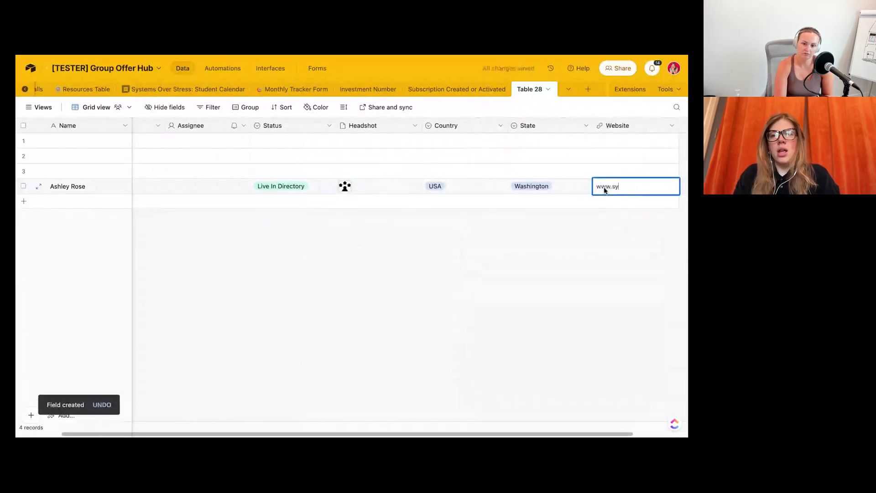
{"action": "type", "text": "stemsoverstress.c"}
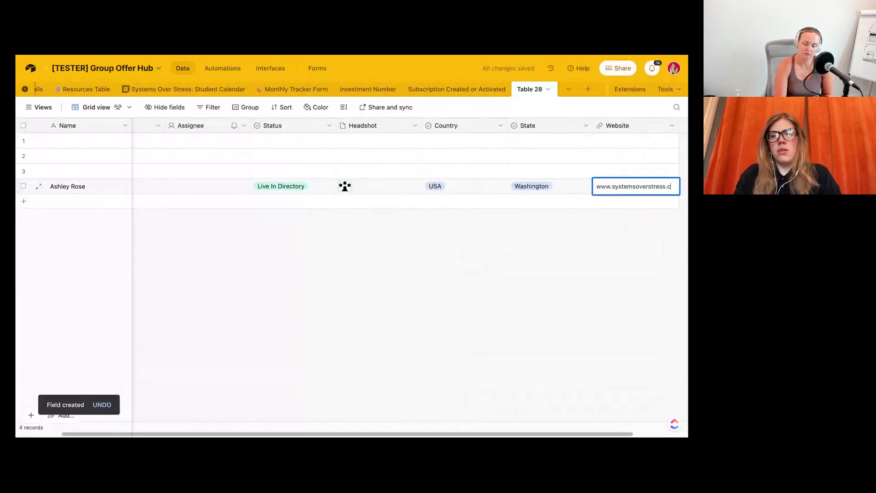
{"action": "type", "text": "om"}
{"action": "key", "text": "Return"}
{"action": "left_click", "coordinate": [567, 177]}
- Start a new field named Button of type Button and give it the Light pink style
{"action": "scroll", "coordinate": [558, 178], "scroll_direction": "right", "scroll_amount": 2}
{"action": "left_click", "coordinate": [644, 128]}
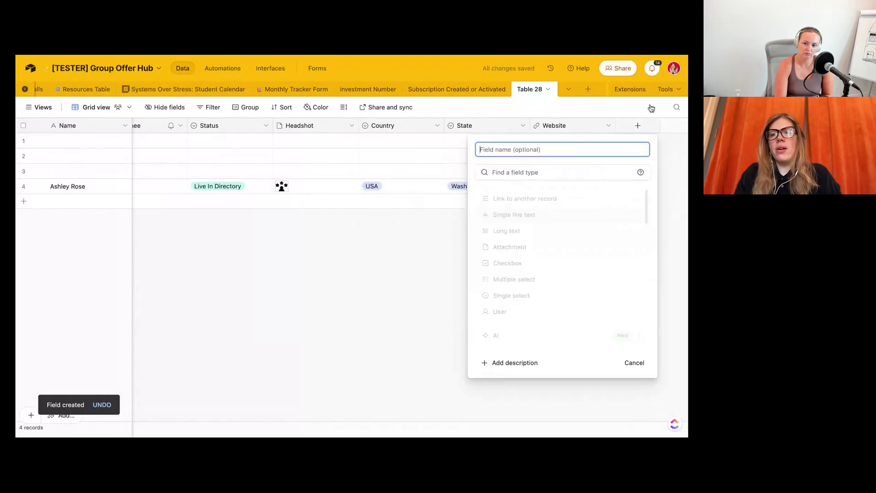
{"action": "type", "text": "Button"}
{"action": "left_click", "coordinate": [571, 171]}
{"action": "type", "text": "b"}
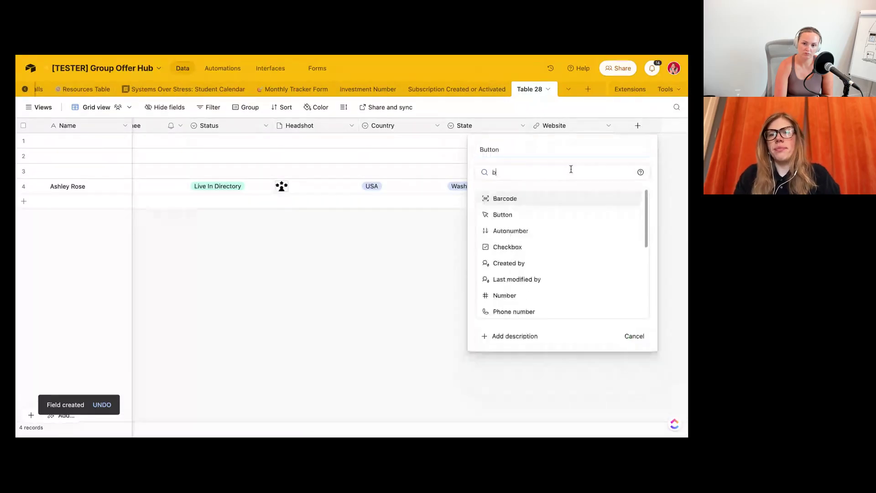
{"action": "key", "text": "Down"}
{"action": "key", "text": "Return"}
{"action": "left_click", "coordinate": [581, 226]}
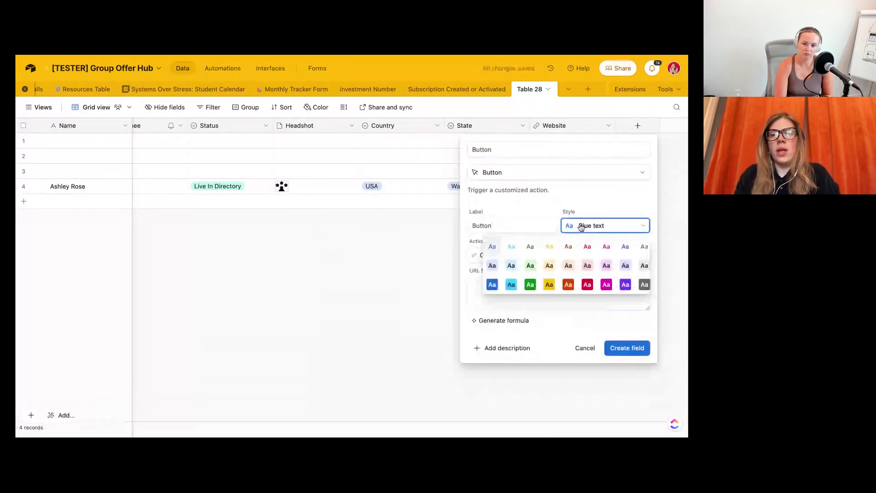
{"action": "left_click", "coordinate": [606, 265]}
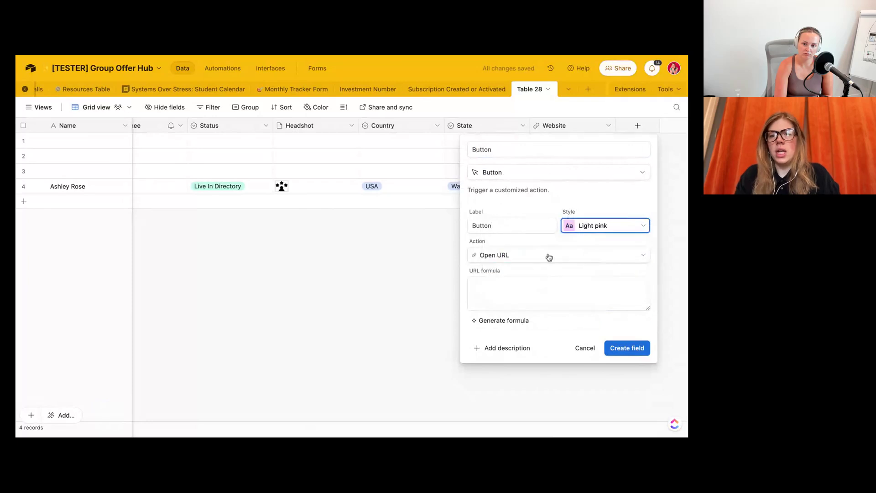
- Set the button's URL formula to Website, label it Go To Website, and create the field
{"action": "left_click", "coordinate": [517, 290]}
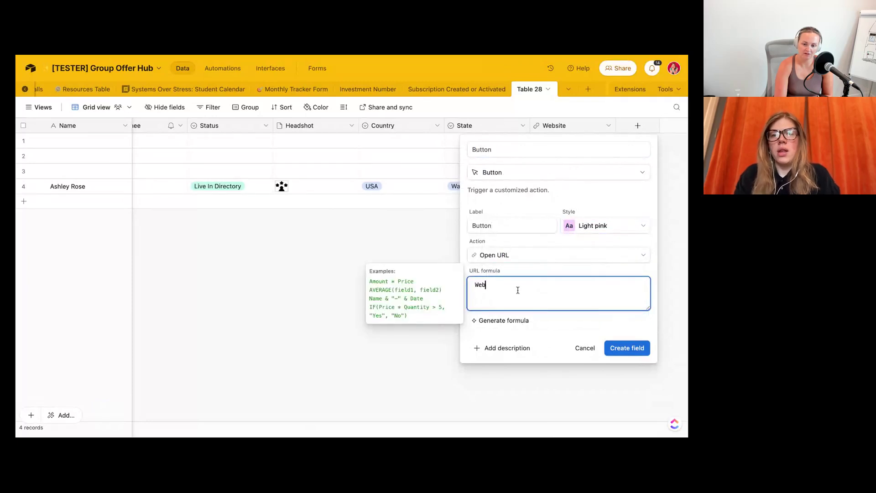
{"action": "type", "text": "Web"}
{"action": "left_click", "coordinate": [484, 331]}
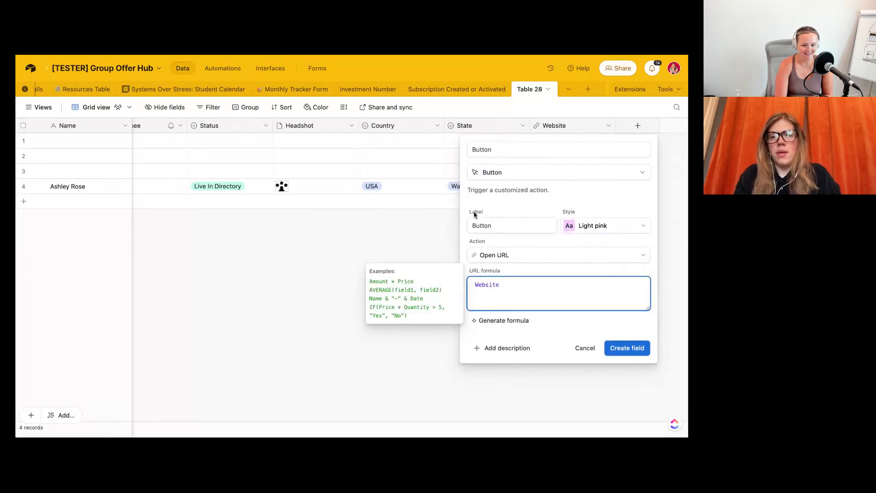
{"action": "left_click", "coordinate": [480, 225]}
{"action": "type", "text": "Go To Webs"}
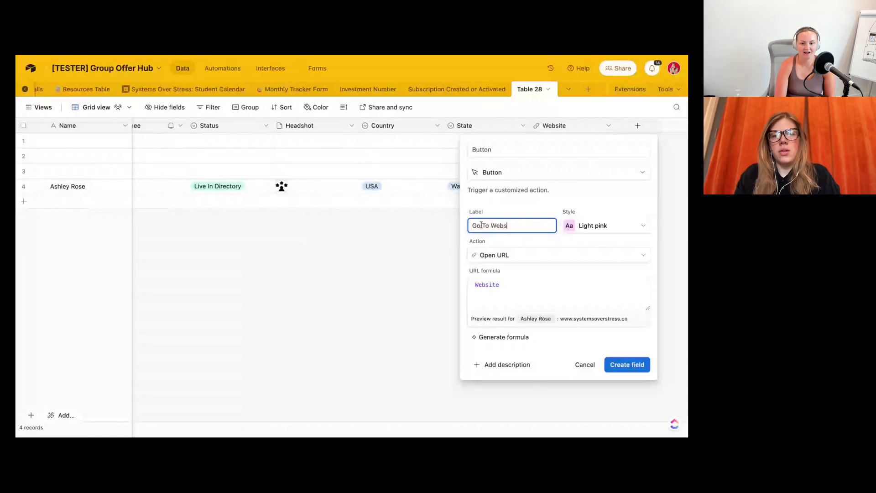
{"action": "type", "text": "ite"}
{"action": "left_click", "coordinate": [629, 364]}
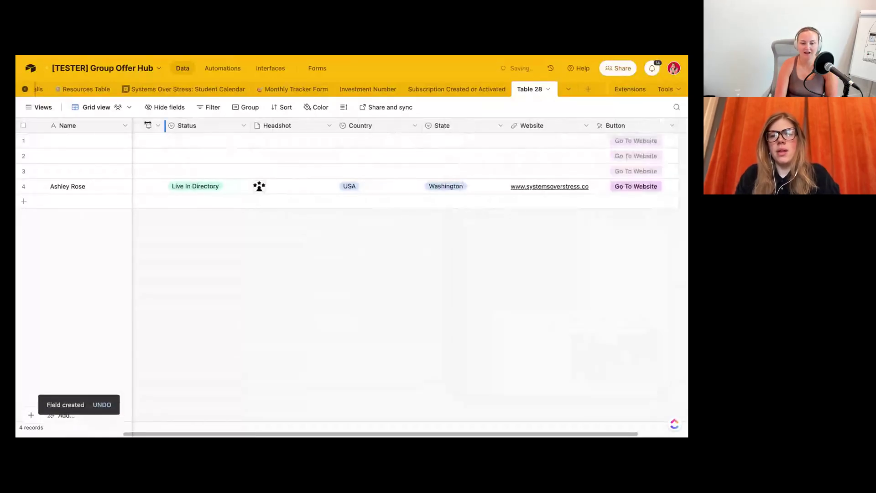
- In the Forward Facing On Website gallery, show the Button field on the cards and keep the Website field hidden
{"action": "left_click", "coordinate": [40, 107]}
{"action": "left_click", "coordinate": [72, 180]}
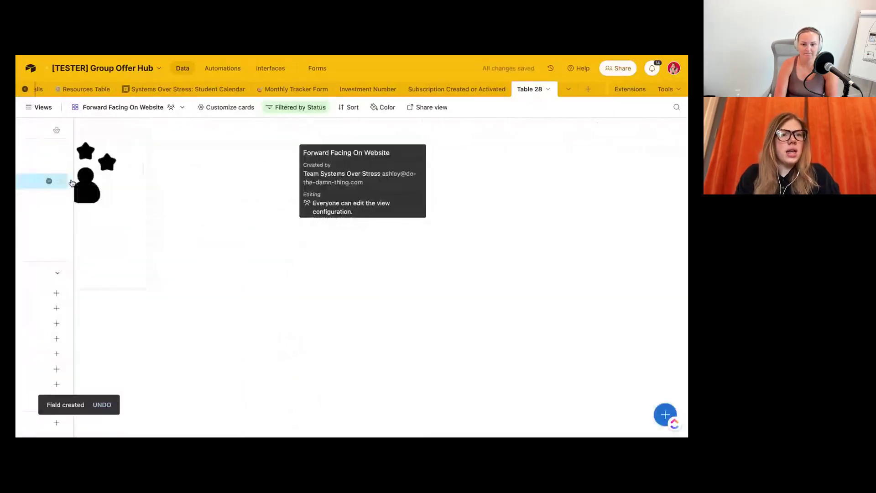
{"action": "left_click", "coordinate": [289, 108]}
{"action": "left_click", "coordinate": [242, 101]}
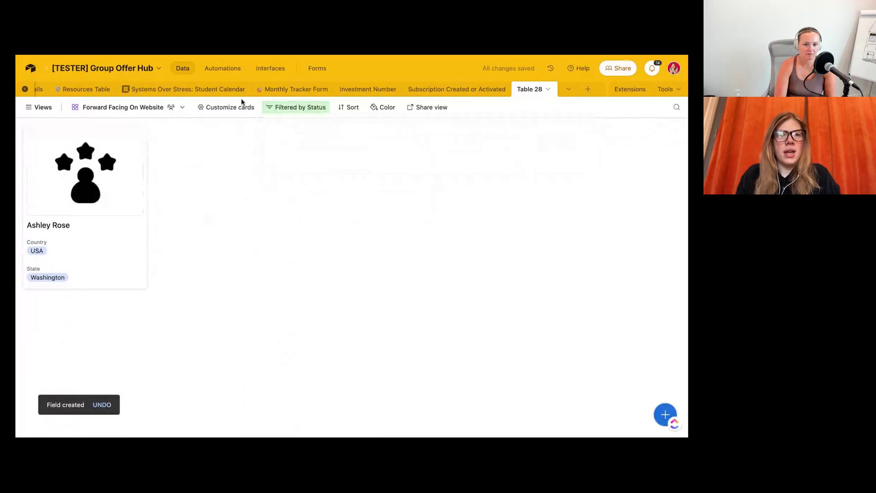
{"action": "left_click", "coordinate": [230, 108]}
{"action": "left_click", "coordinate": [240, 258]}
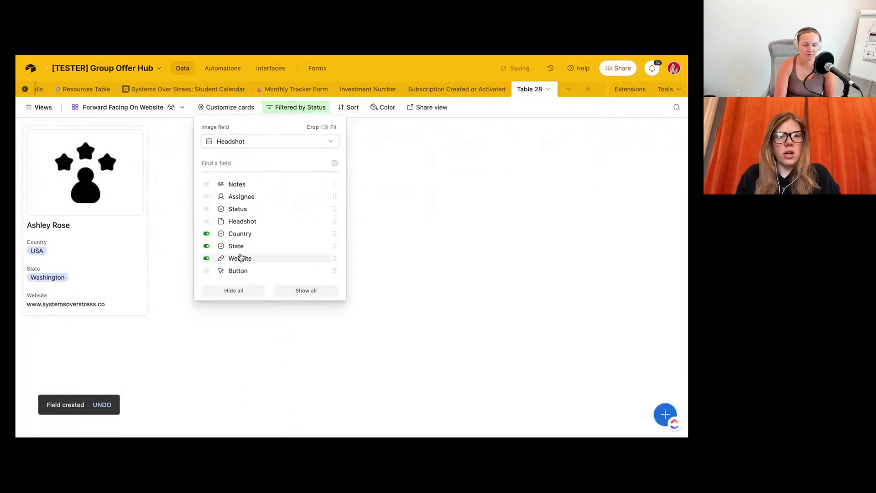
{"action": "left_click", "coordinate": [206, 258]}
{"action": "left_click", "coordinate": [206, 271]}
{"action": "left_click", "coordinate": [166, 349]}
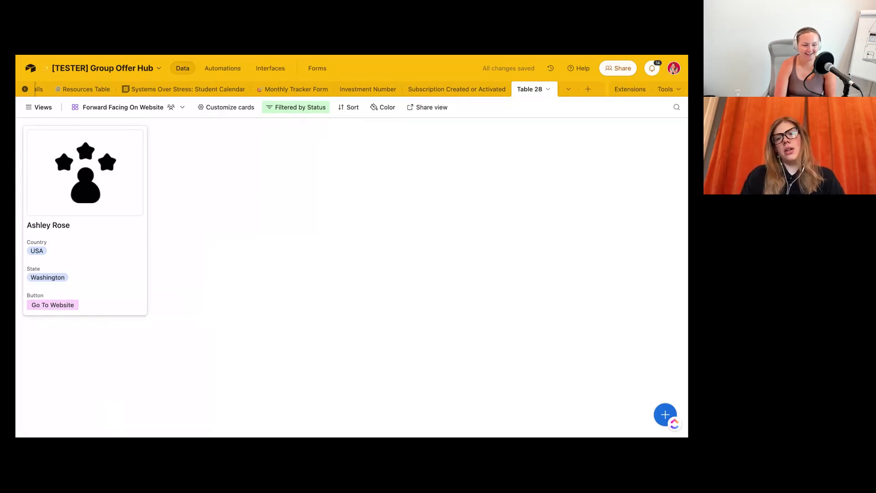
- Examine the link and embed options for sharing the Forward Facing On Website gallery
{"action": "left_click", "coordinate": [418, 107]}
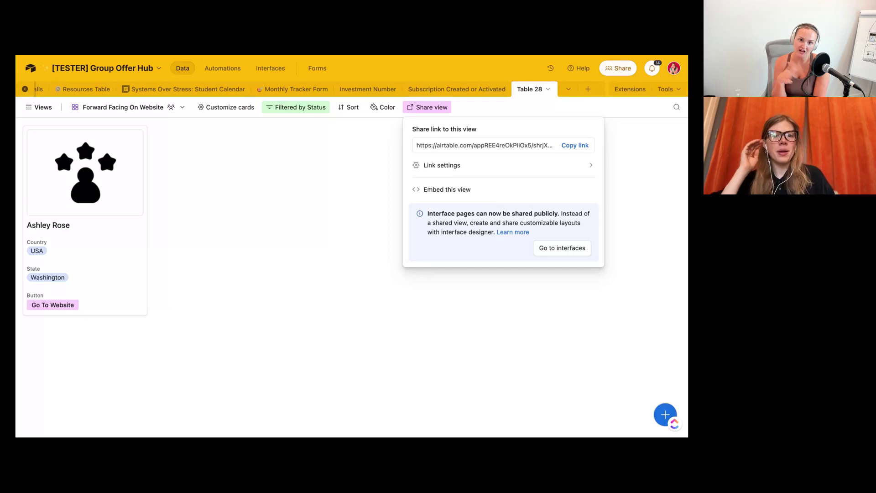
{"action": "left_click", "coordinate": [245, 225]}
- Create a new automation with the trigger When a form is submitted and collapse the automations list
{"action": "left_click", "coordinate": [219, 69]}
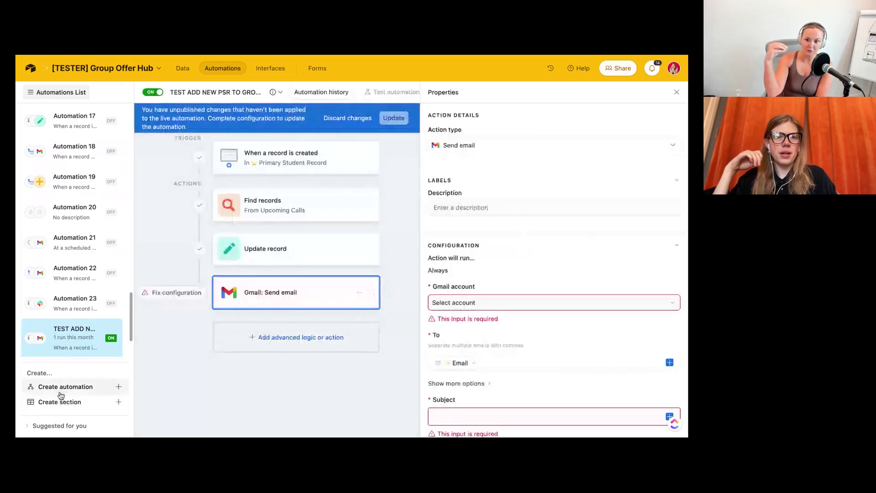
{"action": "left_click", "coordinate": [64, 387]}
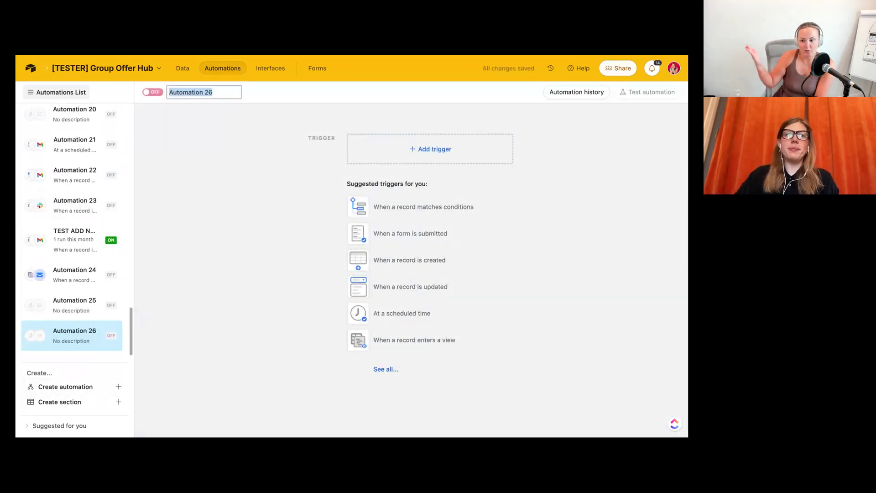
{"action": "left_click", "coordinate": [386, 234]}
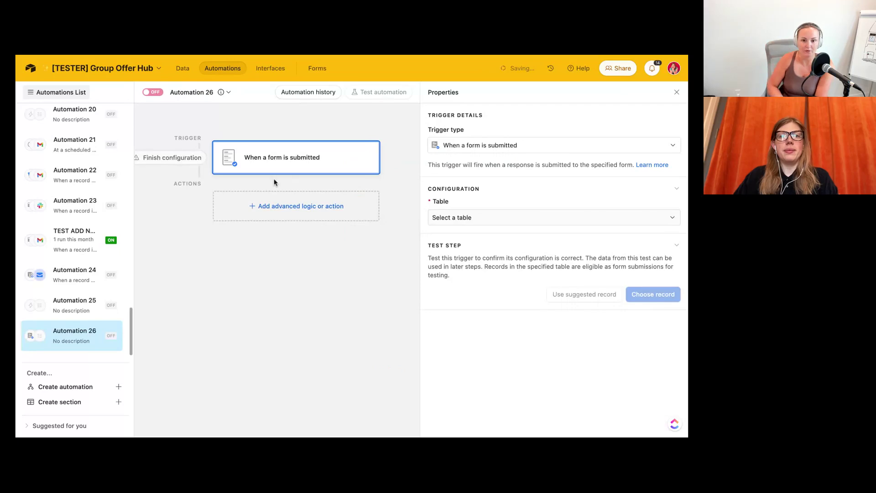
{"action": "left_click", "coordinate": [48, 92]}
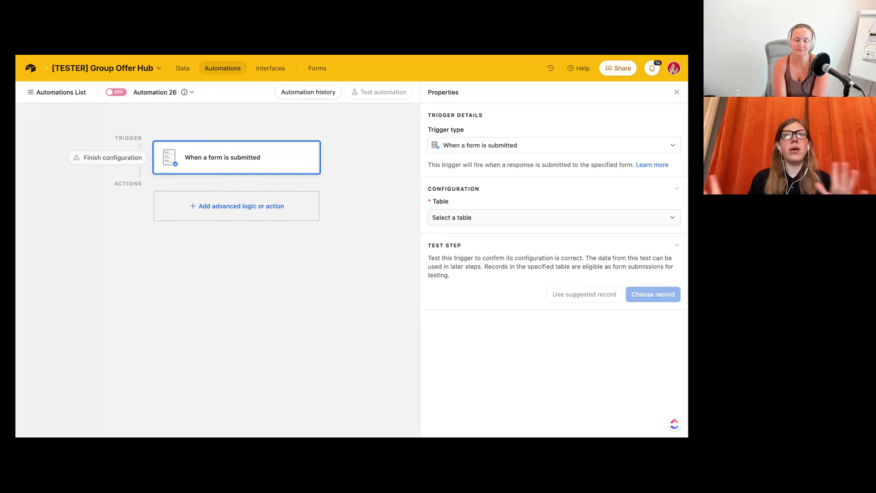
- Configure the form submission trigger to use Table 28 and its form named Form
{"action": "left_click", "coordinate": [473, 227]}
{"action": "scroll", "coordinate": [478, 293], "scroll_direction": "down", "scroll_amount": 5}
{"action": "scroll", "coordinate": [479, 293], "scroll_direction": "down", "scroll_amount": 2}
{"action": "left_click", "coordinate": [455, 338]}
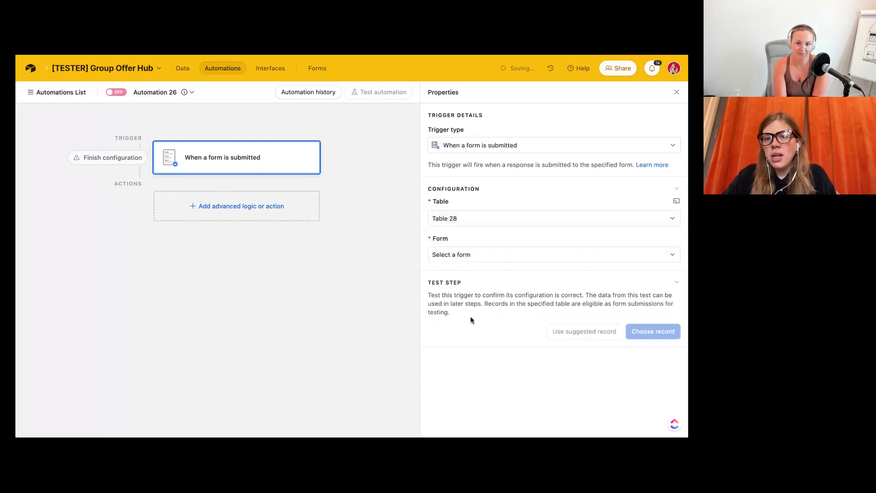
{"action": "left_click", "coordinate": [482, 262]}
{"action": "left_click", "coordinate": [468, 325]}
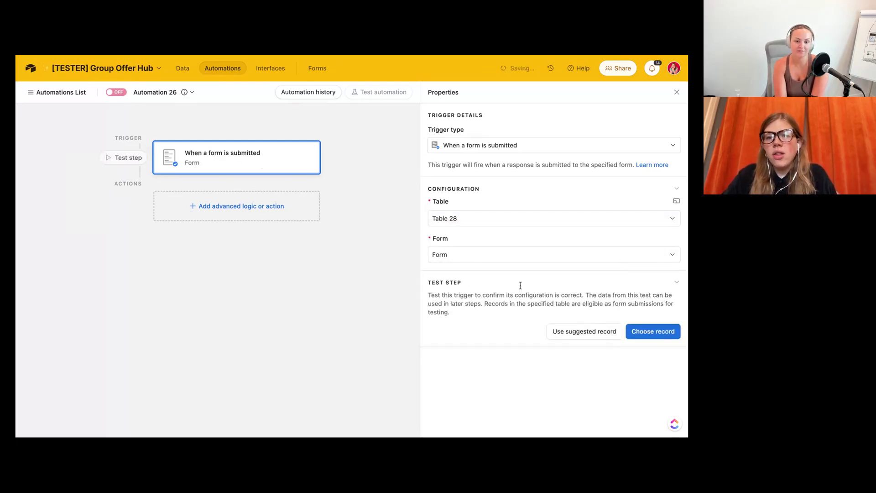
- Add a Gmail Send email action after the form submission trigger
{"action": "left_click", "coordinate": [195, 209]}
{"action": "scroll", "coordinate": [211, 288], "scroll_direction": "down", "scroll_amount": 2}
{"action": "scroll", "coordinate": [212, 300], "scroll_direction": "down", "scroll_amount": 1}
{"action": "mouse_move", "coordinate": [208, 396]}
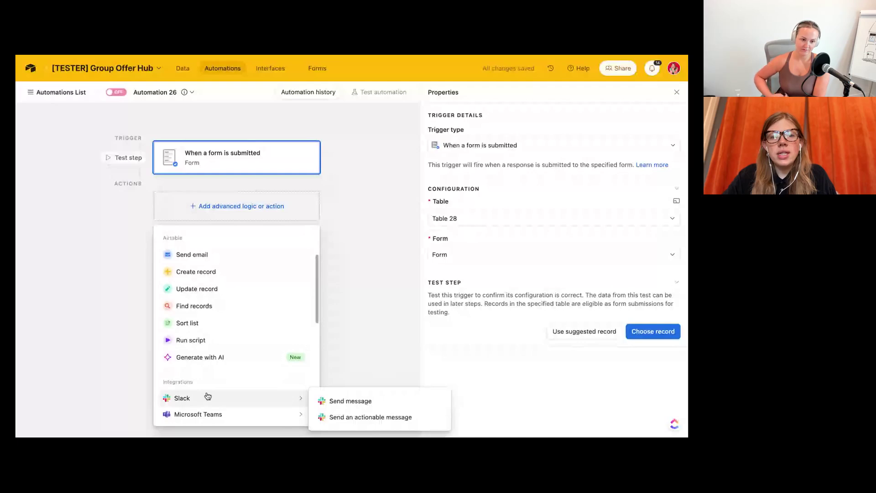
{"action": "scroll", "coordinate": [208, 396], "scroll_direction": "down", "scroll_amount": 3}
{"action": "mouse_move", "coordinate": [303, 361]}
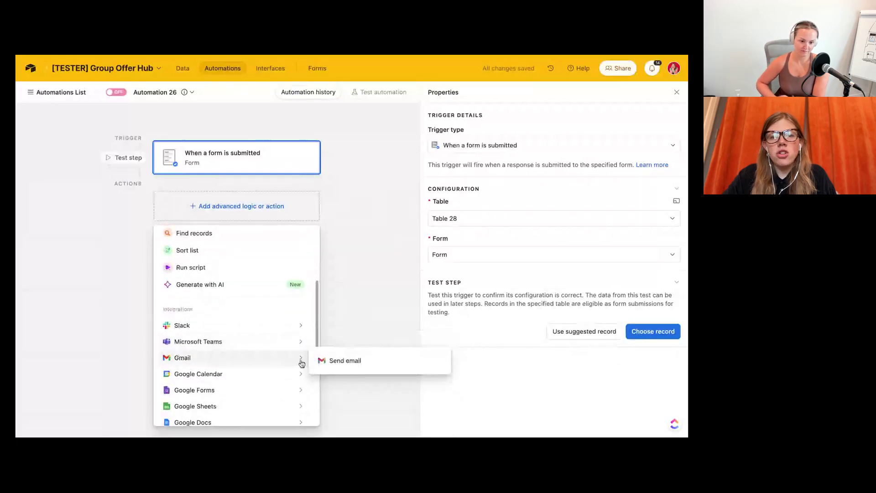
{"action": "left_click", "coordinate": [348, 361]}
- Set the Gmail email's subject as YAY! Thanks for submitting your Directory Profile
{"action": "scroll", "coordinate": [455, 280], "scroll_direction": "down", "scroll_amount": 2}
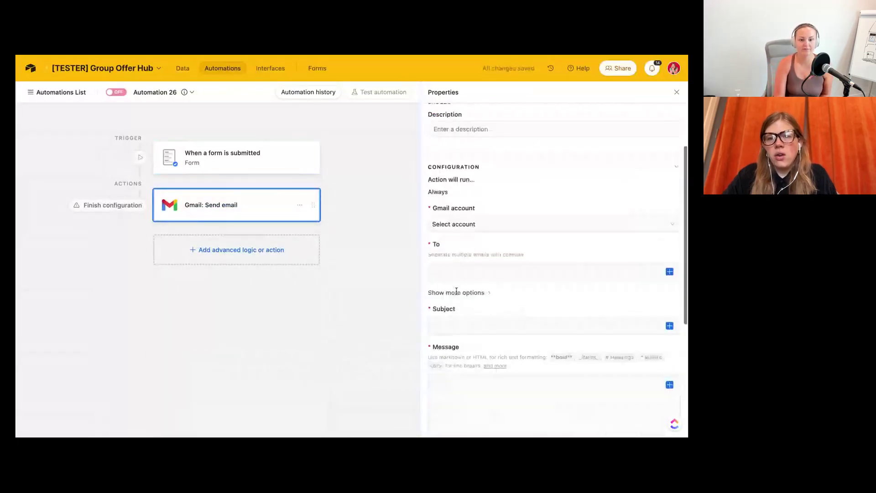
{"action": "scroll", "coordinate": [457, 291], "scroll_direction": "down", "scroll_amount": 1}
{"action": "left_click", "coordinate": [434, 213]}
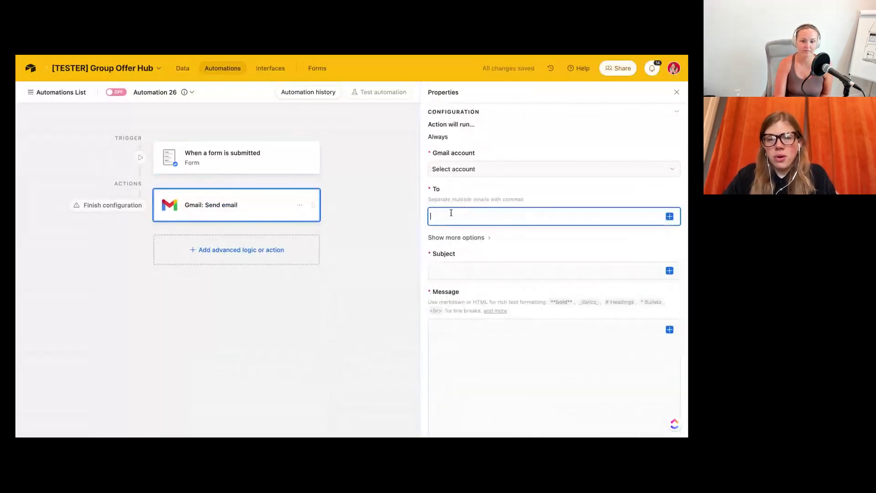
{"action": "left_click", "coordinate": [439, 261]}
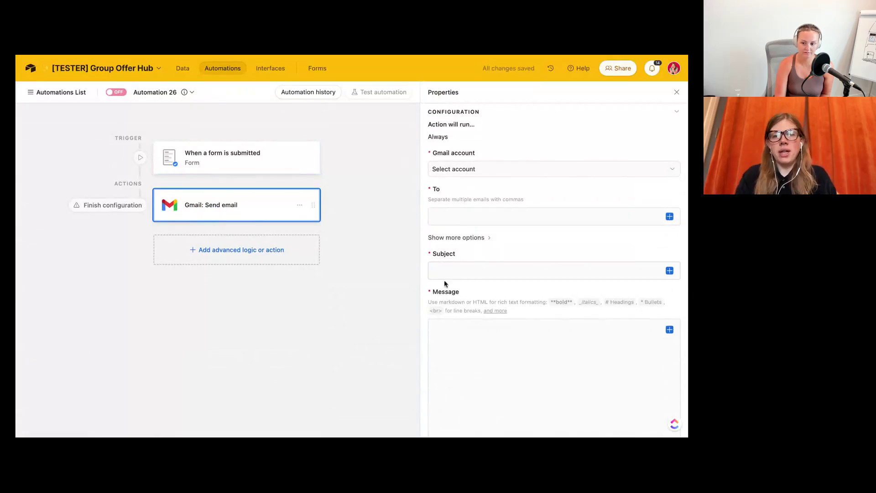
{"action": "left_click", "coordinate": [439, 274]}
{"action": "type", "text": "YAY! Y"}
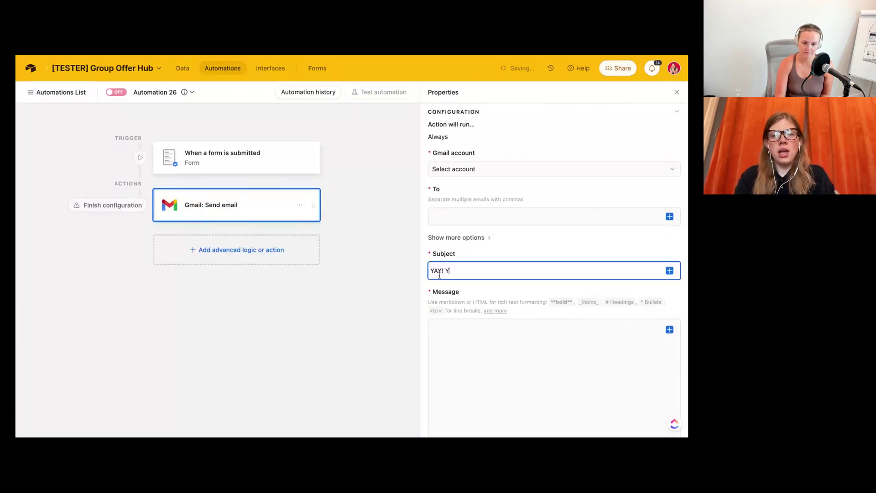
{"action": "type", "text": "ou're"}
{"action": "key", "text": "BackSpace"}
{"action": "key", "text": "BackSpace"}
{"action": "key", "text": "BackSpace"}
{"action": "key", "text": "BackSpace"}
{"action": "key", "text": "BackSpace"}
{"action": "key", "text": "BackSpace"}
{"action": "key", "text": "BackSpace"}
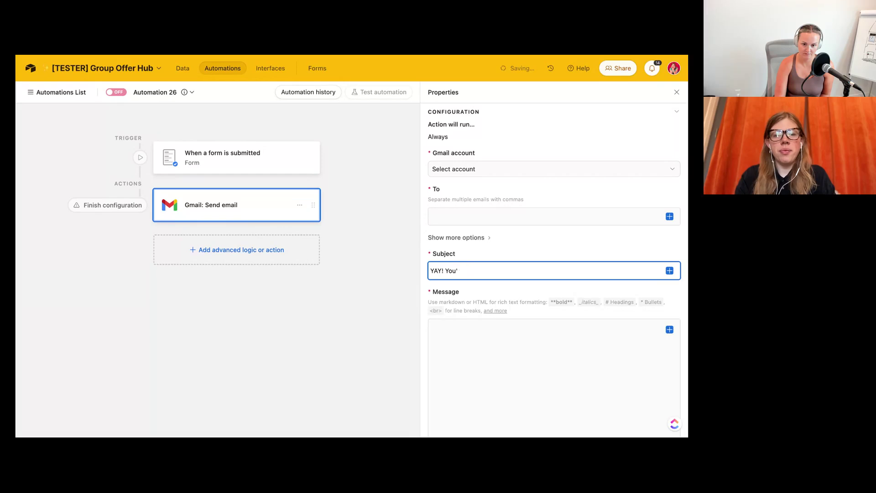
{"action": "type", "text": "Thanks for submitting your Direcotry"}
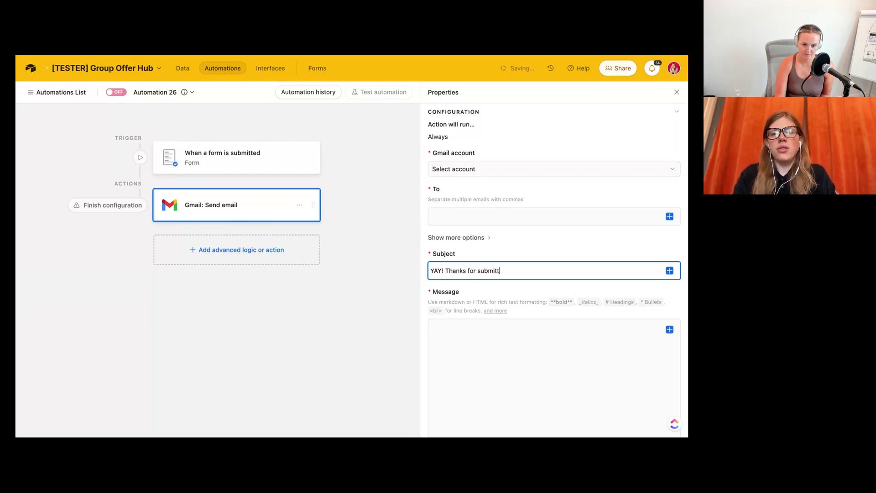
{"action": "key", "text": "BackSpace"}
{"action": "key", "text": "BackSpace"}
{"action": "key", "text": "BackSpace"}
{"action": "key", "text": "BackSpace"}
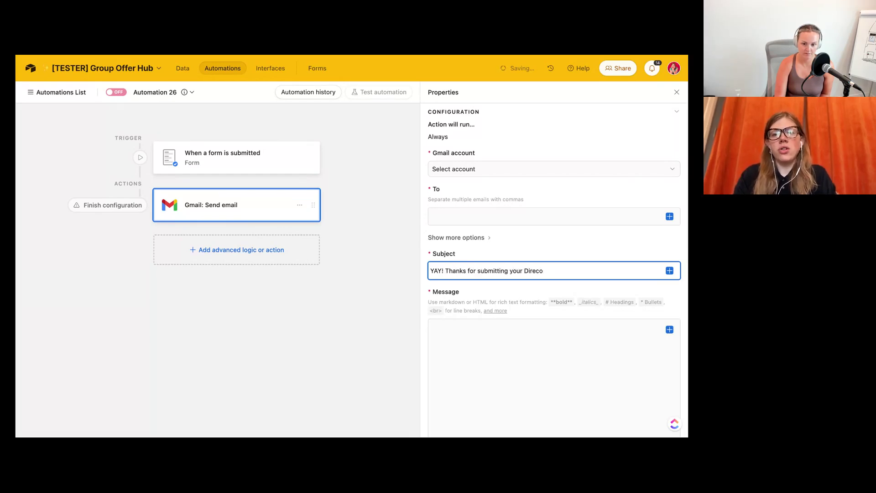
{"action": "type", "text": "tory Profile"}
- Start the email's message body with the text We'll in
{"action": "left_click", "coordinate": [436, 335]}
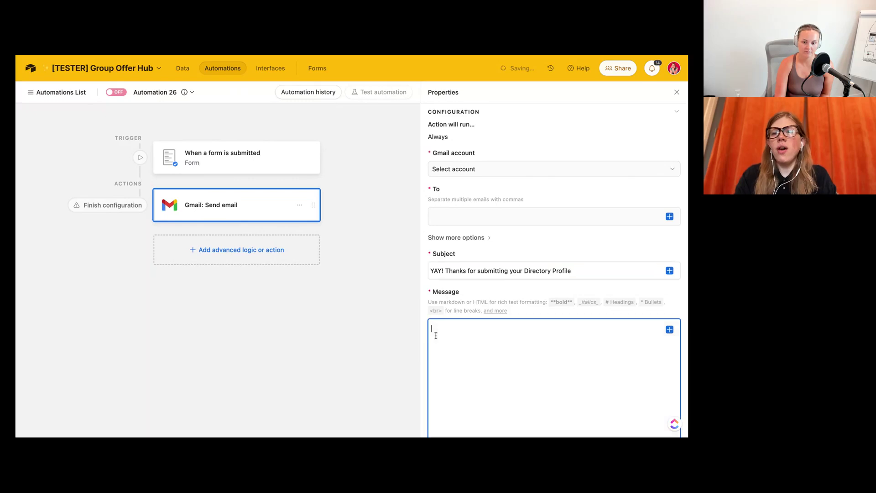
{"action": "type", "text": "We'll "}
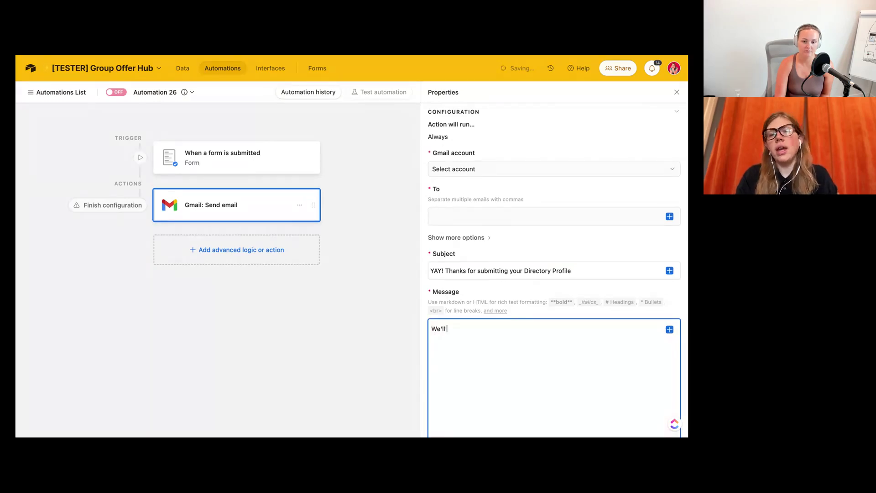
{"action": "type", "text": "in"}
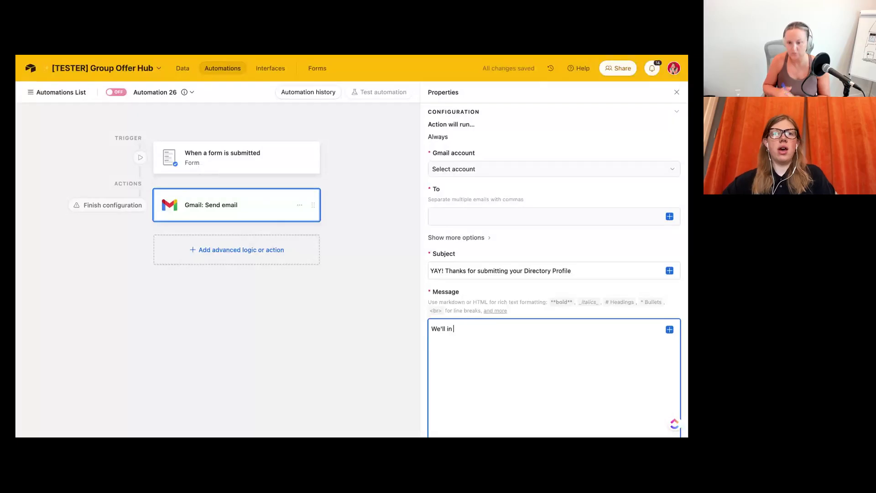
{"action": "left_click", "coordinate": [147, 55]}
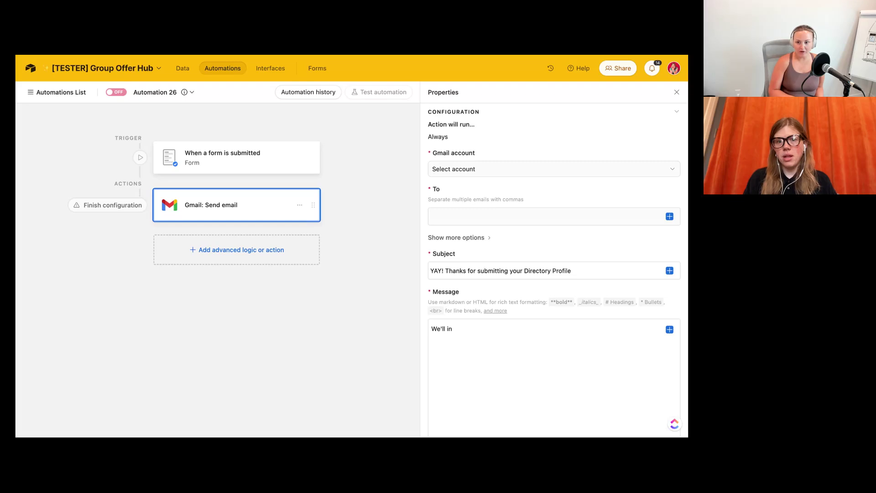
- Return to the base's data and show Table 28 in its Grid view with the views list collapsed
{"action": "left_click", "coordinate": [182, 69]}
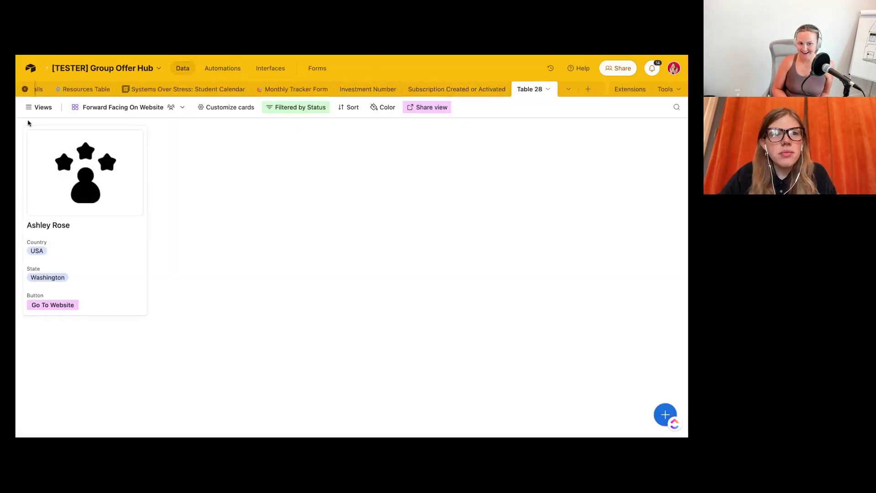
{"action": "left_click", "coordinate": [35, 109]}
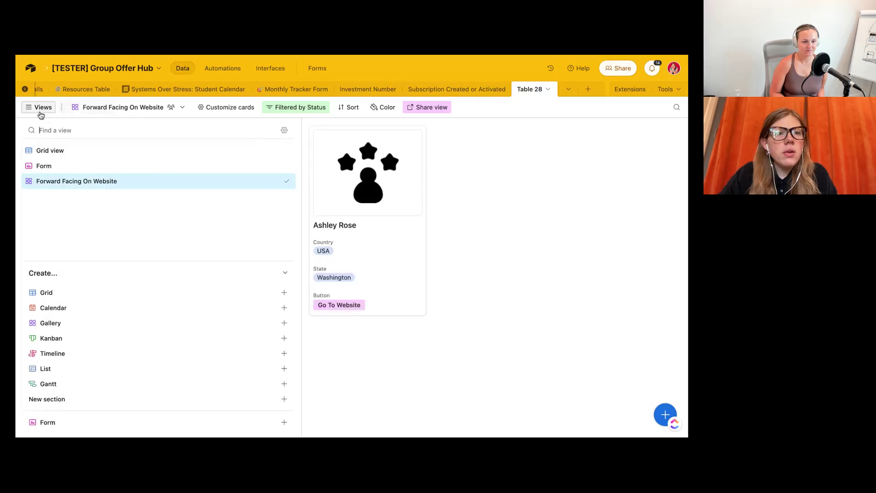
{"action": "left_click", "coordinate": [45, 152]}
{"action": "left_click", "coordinate": [53, 112]}
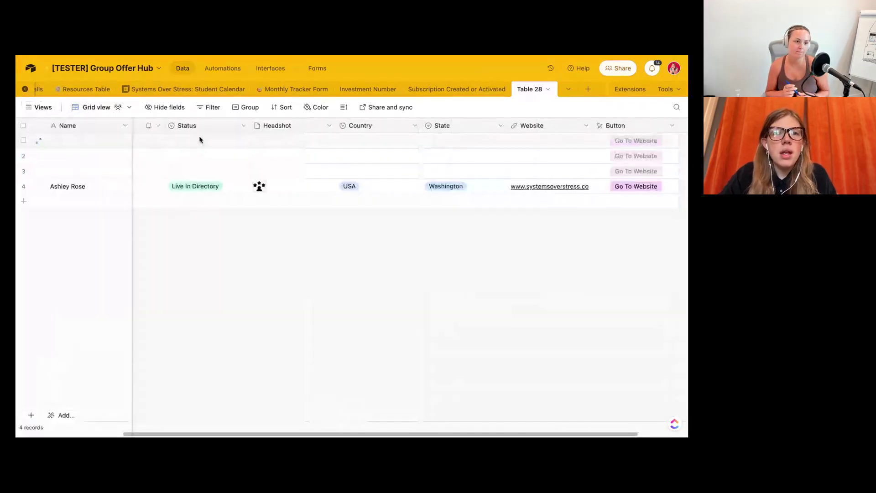
- Insert a field after Notes that links to the Primary Student Record table, leaving its name blank and multiple linked records allowed
{"action": "left_click", "coordinate": [199, 140]}
{"action": "left_click", "coordinate": [170, 124]}
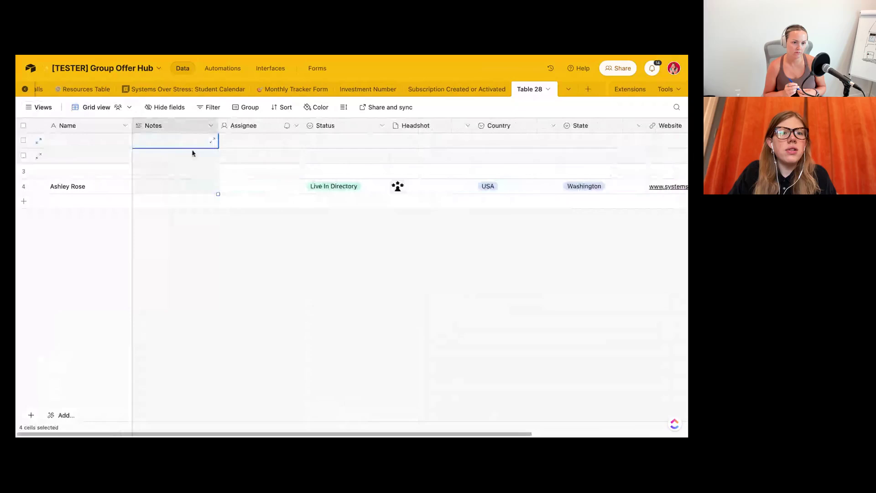
{"action": "right_click", "coordinate": [157, 124]}
{"action": "left_click", "coordinate": [175, 201]}
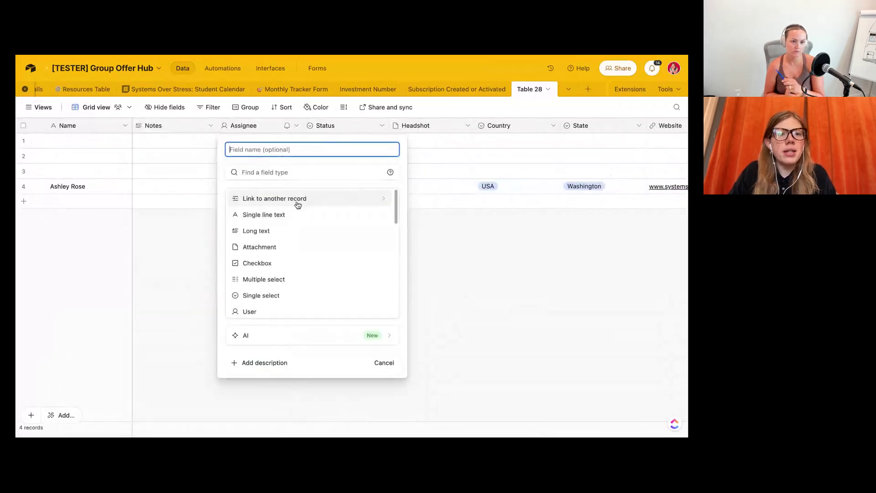
{"action": "left_click", "coordinate": [294, 199]}
{"action": "left_click", "coordinate": [264, 205]}
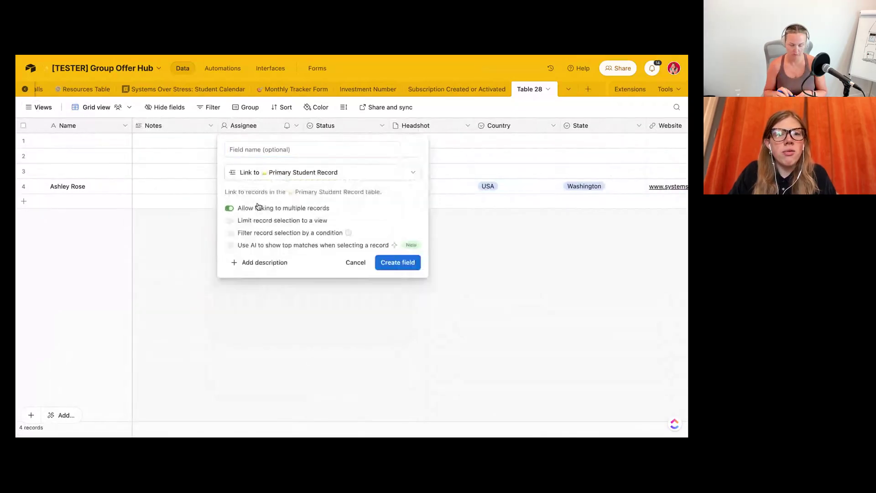
{"action": "left_click", "coordinate": [390, 263]}
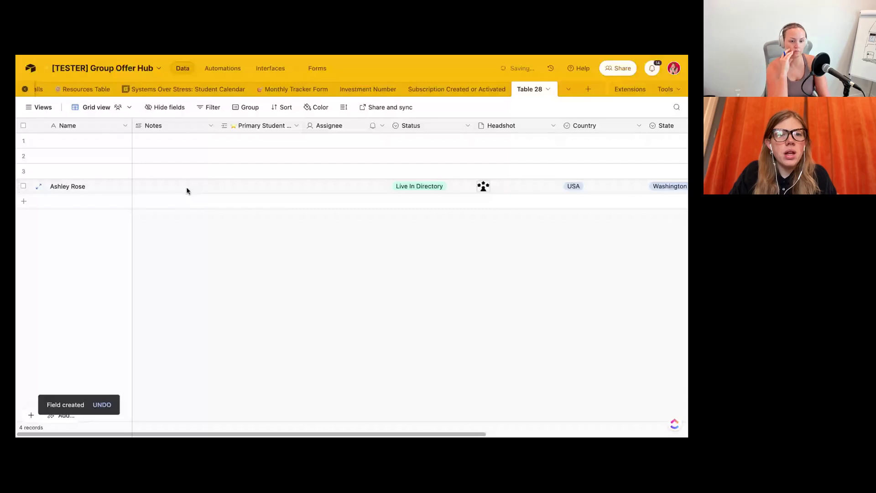
- Link the fourth record to Test Person 6 in the Primary Student Record field
{"action": "left_click", "coordinate": [223, 186]}
{"action": "left_click", "coordinate": [225, 186]}
{"action": "scroll", "coordinate": [267, 240], "scroll_direction": "down", "scroll_amount": 1}
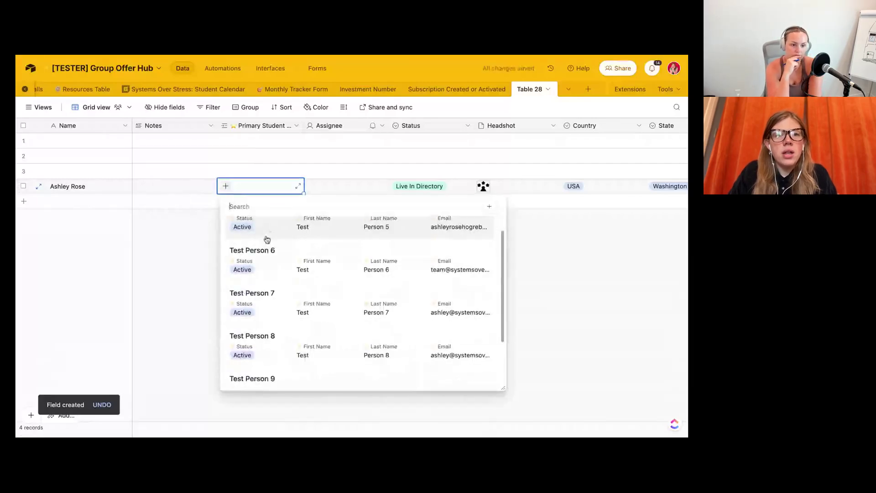
{"action": "scroll", "coordinate": [269, 246], "scroll_direction": "down", "scroll_amount": 2}
{"action": "scroll", "coordinate": [272, 279], "scroll_direction": "up", "scroll_amount": 1}
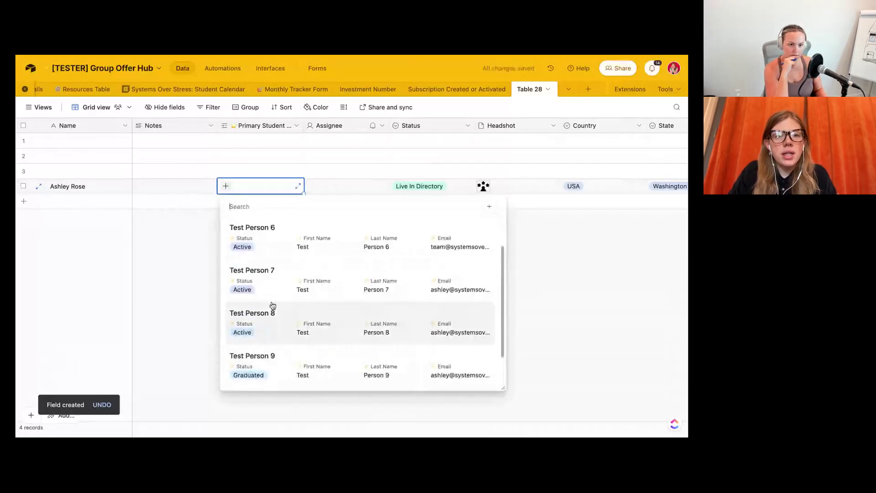
{"action": "left_click", "coordinate": [266, 236]}
{"action": "key", "text": "Left"}
{"action": "key", "text": "Left"}
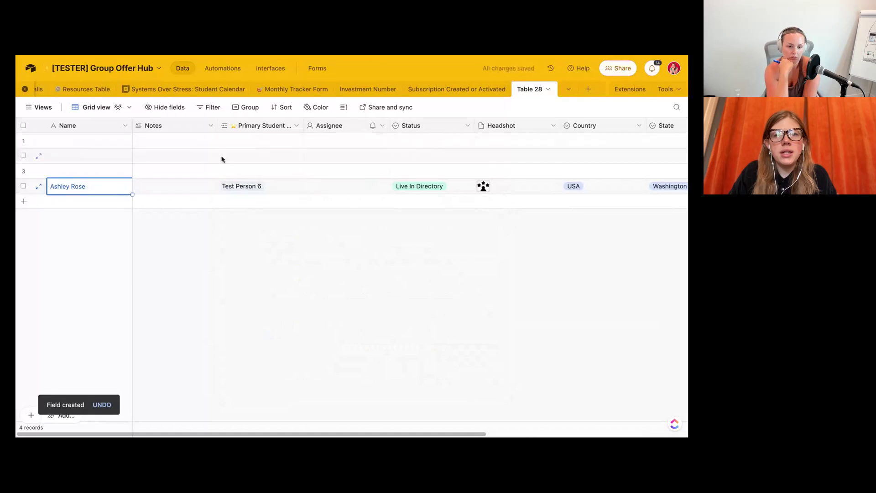
- Rename Table 28 as Results Tracking
{"action": "double_click", "coordinate": [540, 90]}
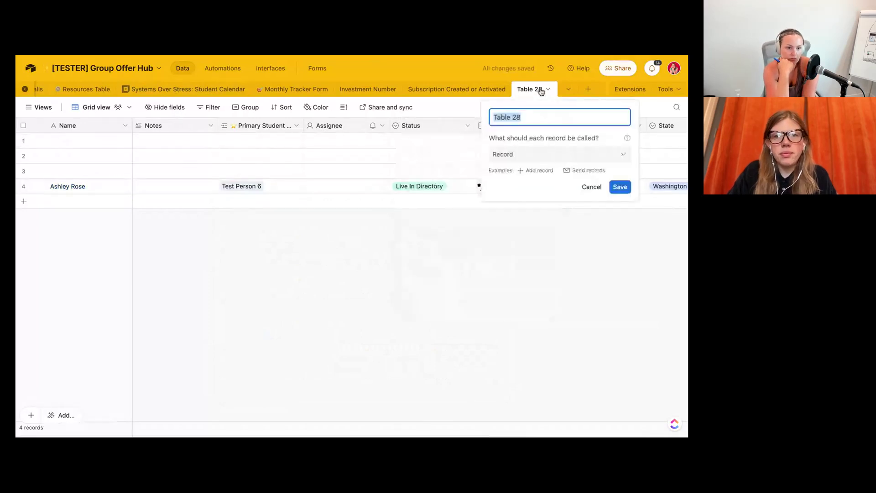
{"action": "type", "text": "Dire"}
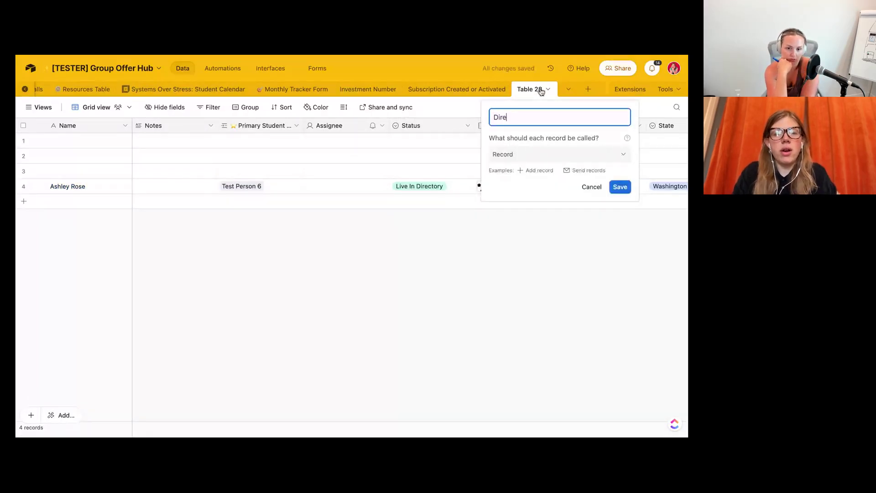
{"action": "type", "text": "ctory"}
{"action": "key", "text": "ctrl+a"}
{"action": "type", "text": "Results "}
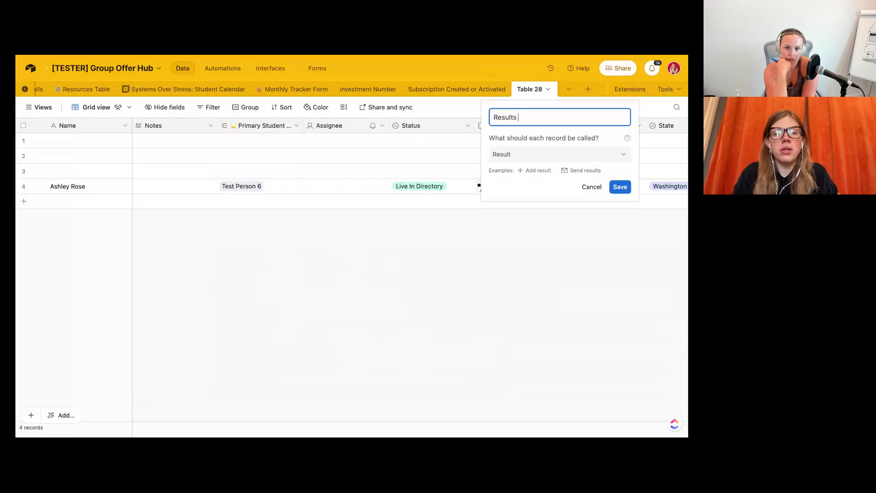
{"action": "type", "text": "Tracking"}
{"action": "key", "text": "Return"}
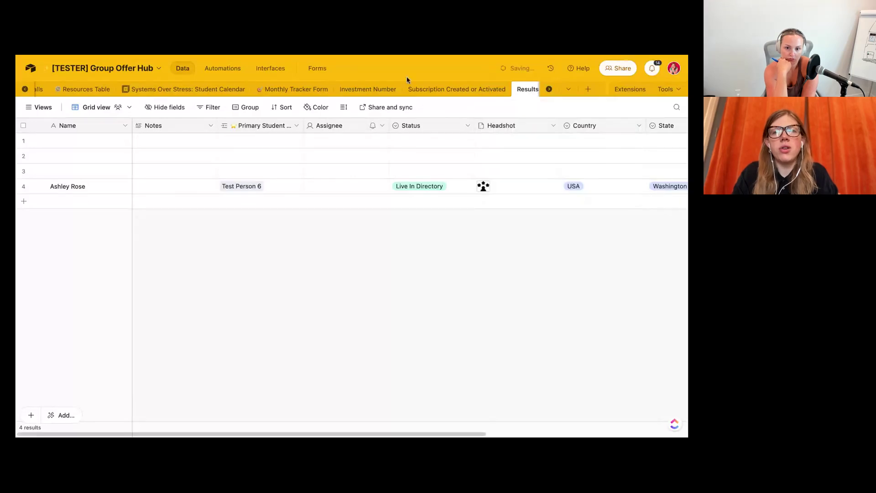
- In the Primary Student Record table's Active Clients view, hide all fields and show only the Table 28 link field
{"action": "scroll", "coordinate": [85, 91], "scroll_direction": "left", "scroll_amount": 5}
{"action": "scroll", "coordinate": [85, 92], "scroll_direction": "left", "scroll_amount": 5}
{"action": "left_click", "coordinate": [85, 89]}
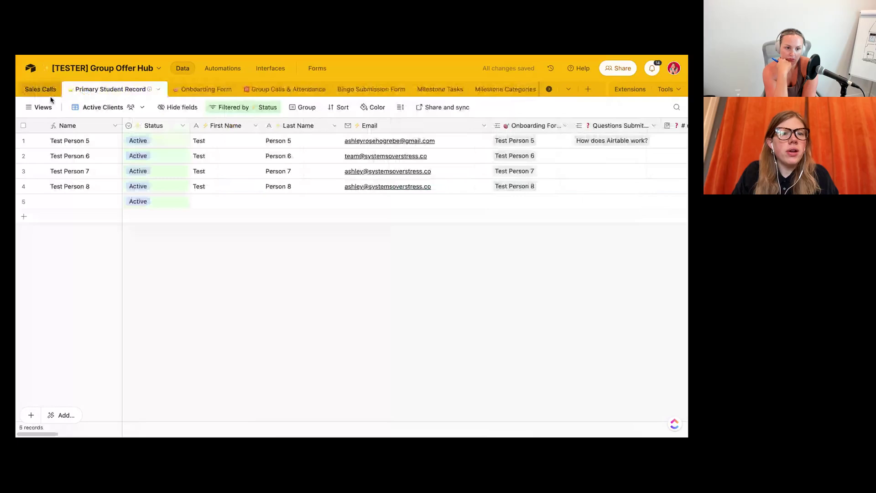
{"action": "left_click", "coordinate": [177, 107]}
{"action": "left_click", "coordinate": [225, 348]}
{"action": "scroll", "coordinate": [215, 221], "scroll_direction": "down", "scroll_amount": 10}
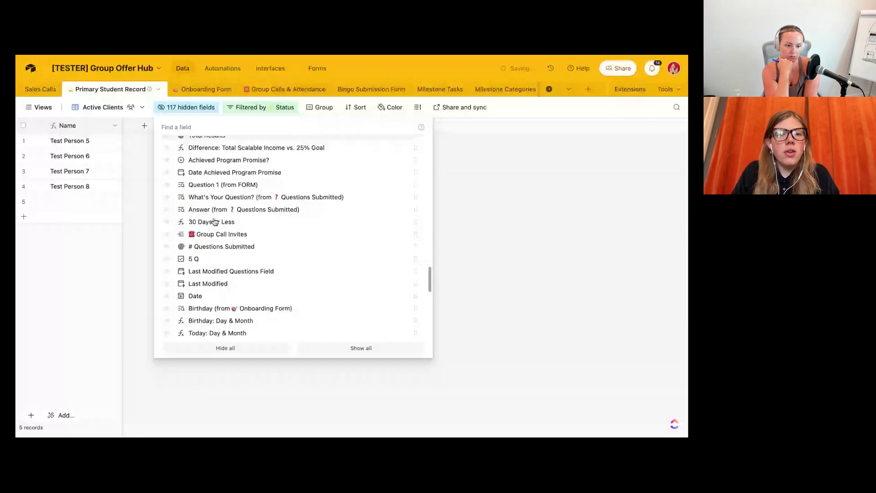
{"action": "scroll", "coordinate": [215, 221], "scroll_direction": "down", "scroll_amount": 10}
{"action": "left_click", "coordinate": [183, 329]}
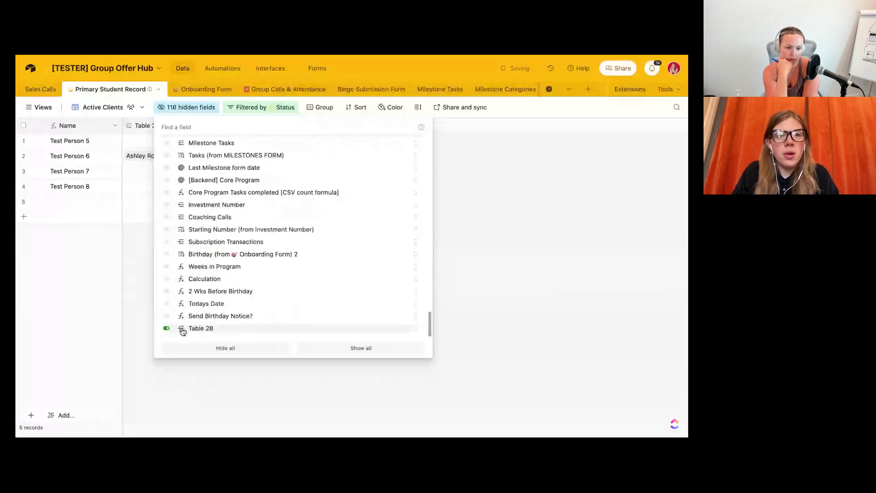
- Rename the Table 28 link field as Results Tracking and select Test Person 6's linked cell
{"action": "double_click", "coordinate": [160, 125]}
{"action": "type", "text": "Results "}
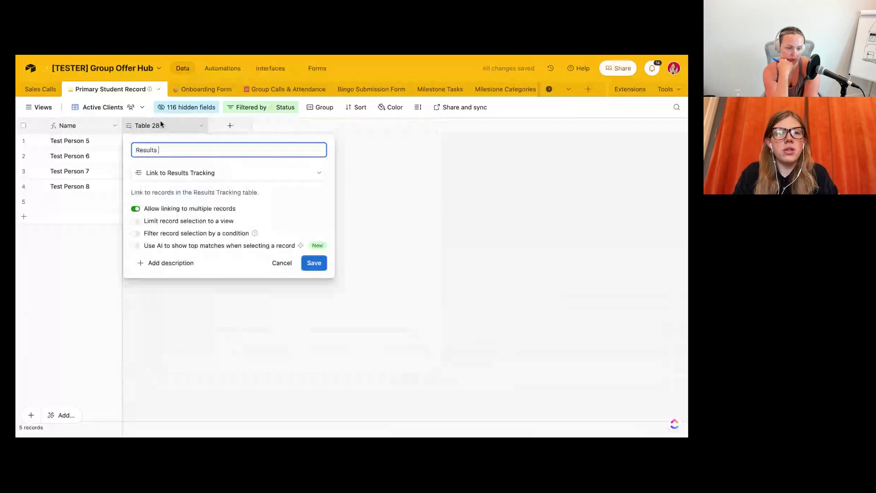
{"action": "type", "text": "Tracking"}
{"action": "key", "text": "Return"}
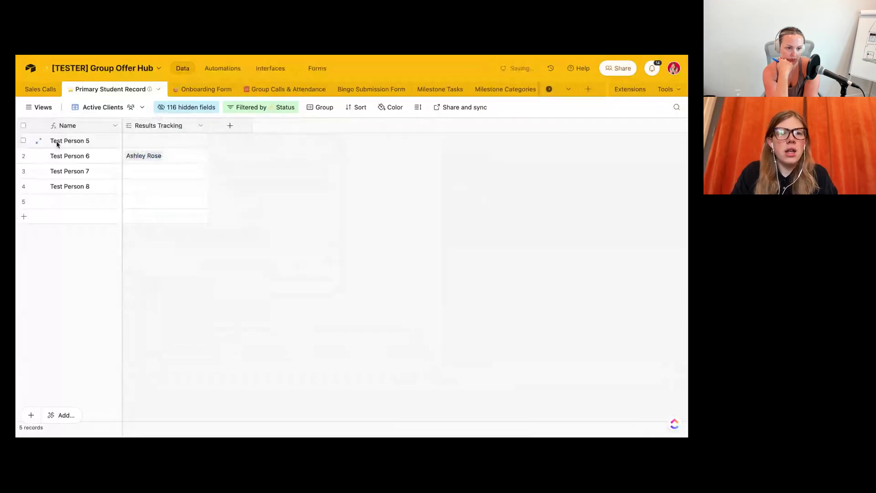
{"action": "left_click", "coordinate": [75, 161]}
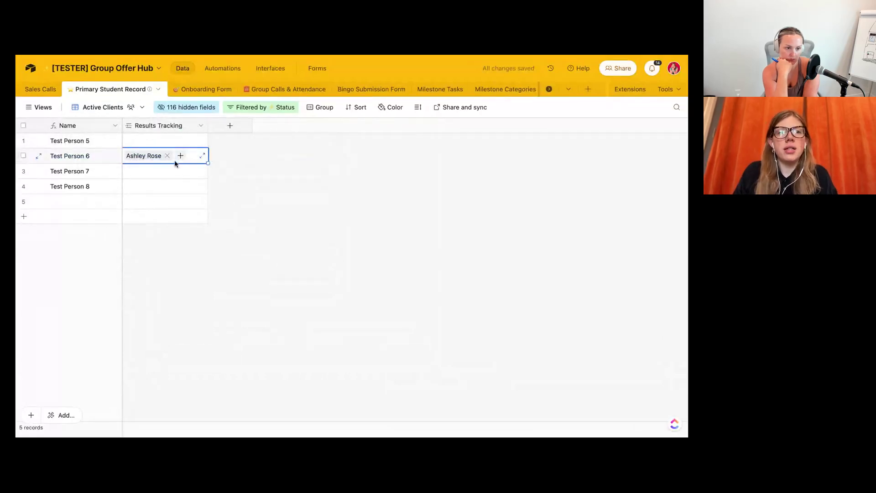
{"action": "right_click", "coordinate": [186, 126]}
{"action": "left_click", "coordinate": [171, 221]}
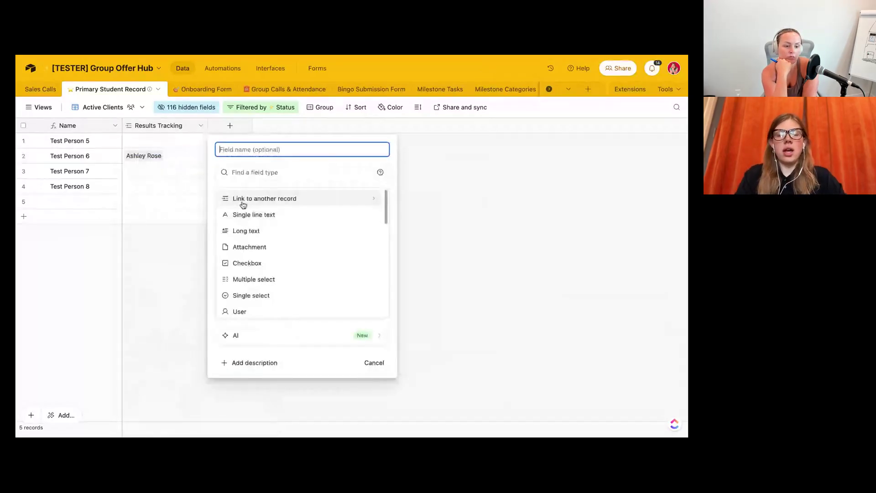
{"action": "type", "text": "Last "}
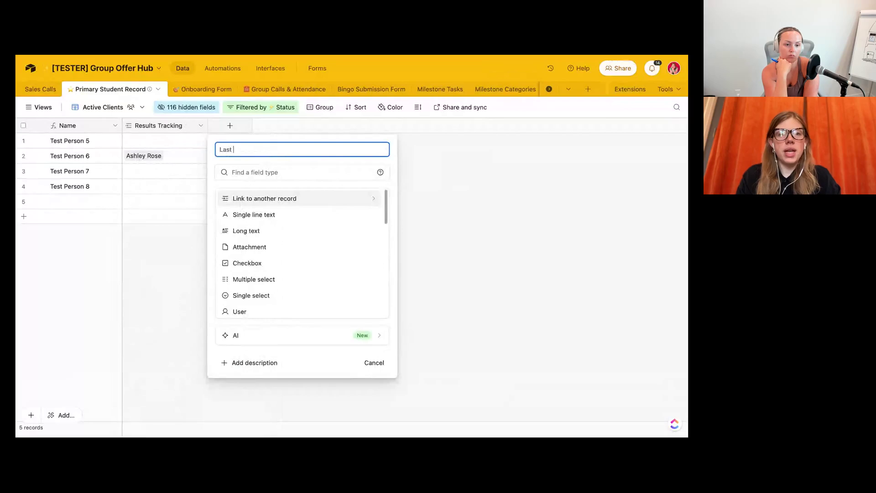
{"action": "type", "text": "Submitted Te"}
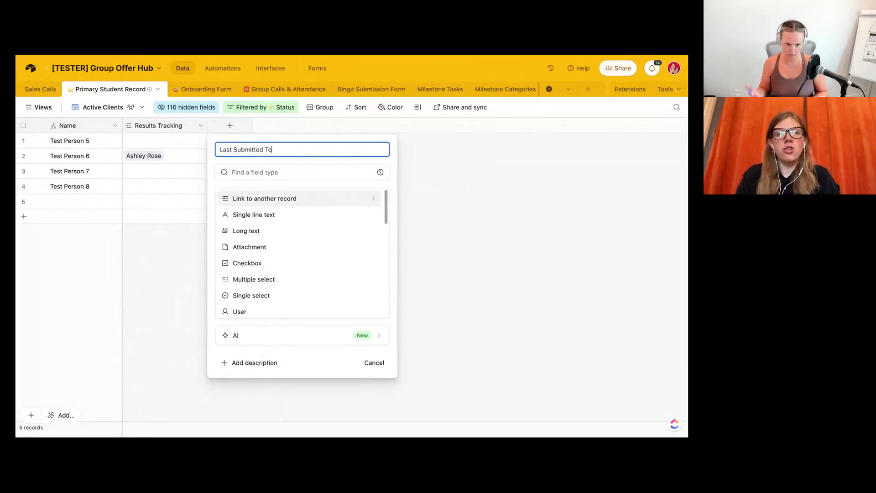
{"action": "key", "text": "BackSpace"}
{"action": "type", "text": "racking Form "}
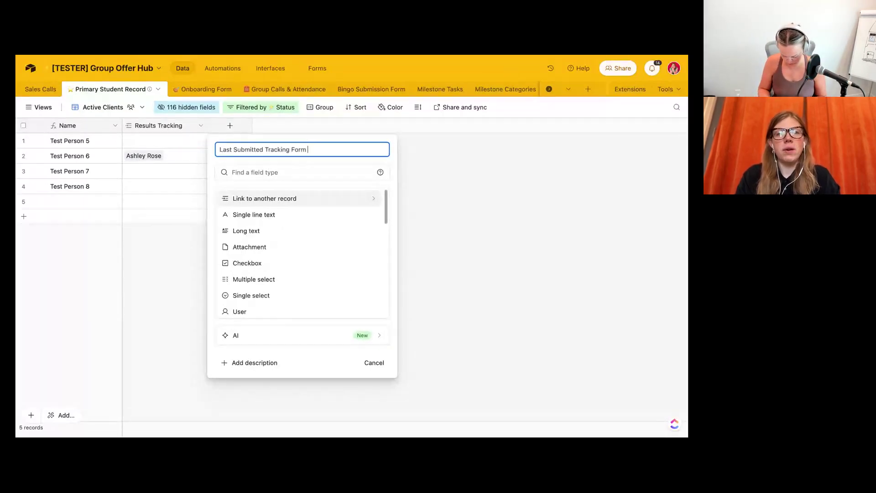
{"action": "type", "text": "Date"}
{"action": "key", "text": "Tab"}
{"action": "type", "text": "lo"}
{"action": "left_click", "coordinate": [247, 213]}
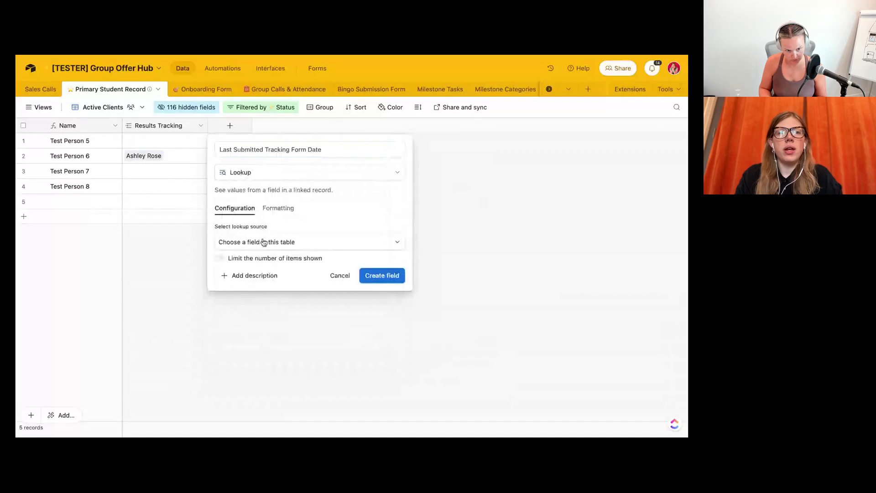
{"action": "left_click", "coordinate": [263, 242]}
{"action": "type", "text": "res"}
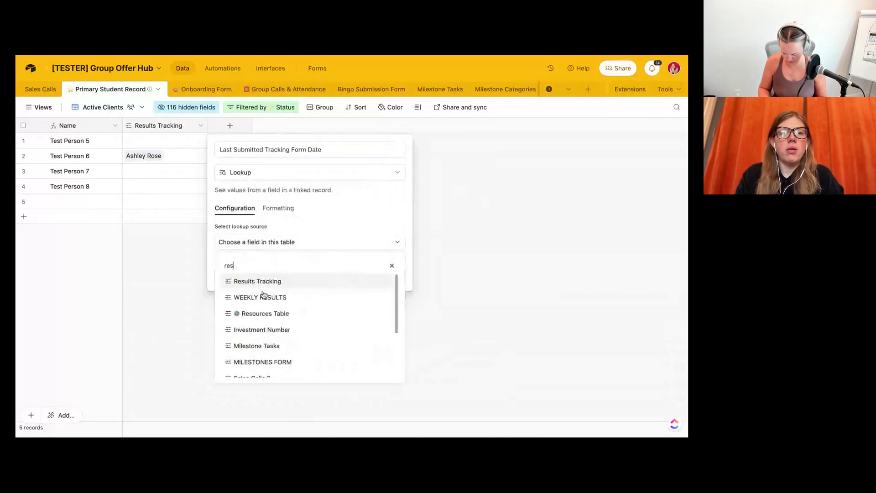
{"action": "scroll", "coordinate": [268, 319], "scroll_direction": "down", "scroll_amount": 2}
{"action": "scroll", "coordinate": [268, 319], "scroll_direction": "down", "scroll_amount": 2}
{"action": "scroll", "coordinate": [267, 315], "scroll_direction": "up", "scroll_amount": 5}
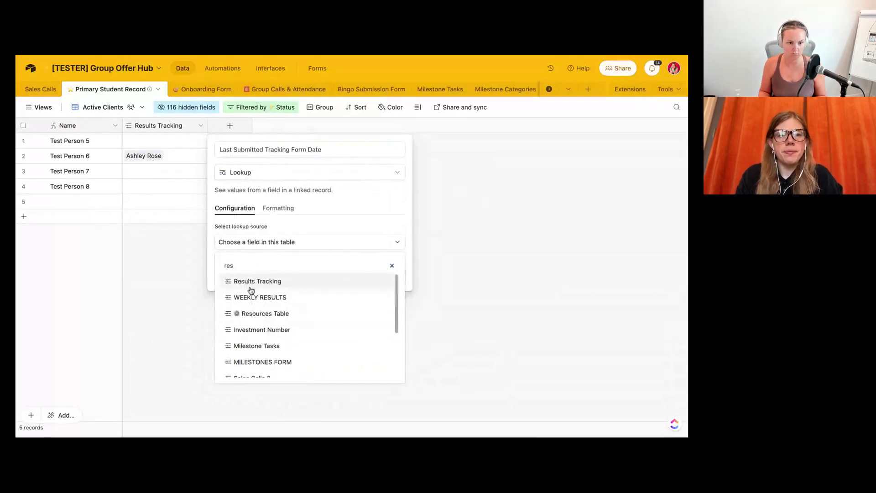
{"action": "left_click", "coordinate": [250, 285]}
{"action": "left_click", "coordinate": [253, 272]}
{"action": "scroll", "coordinate": [254, 335], "scroll_direction": "down", "scroll_amount": 3}
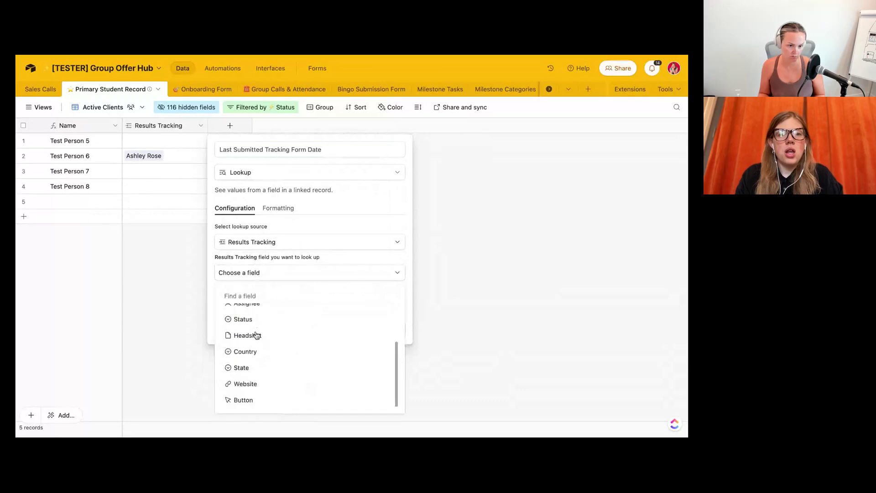
{"action": "key", "text": "Escape"}
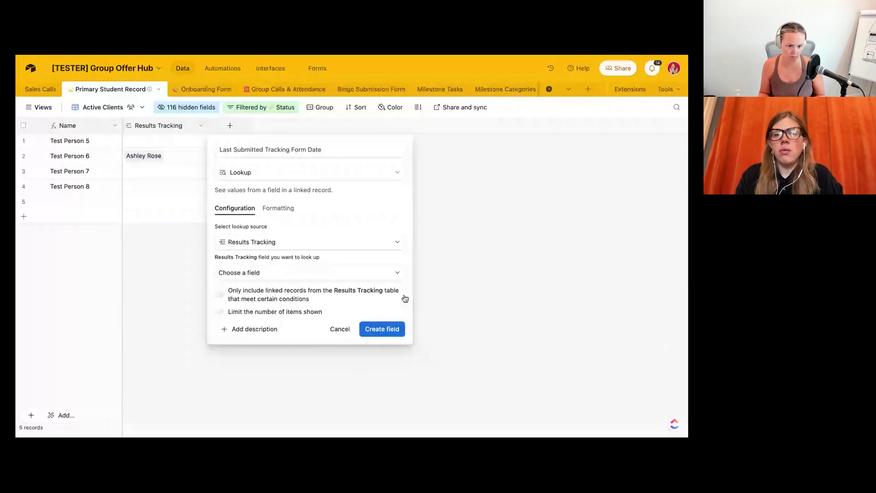
{"action": "key", "text": "Escape"}
- Add a Created time field named Submitted Time to the Results Tracking table, with the time included
{"action": "scroll", "coordinate": [469, 90], "scroll_direction": "right", "scroll_amount": 10}
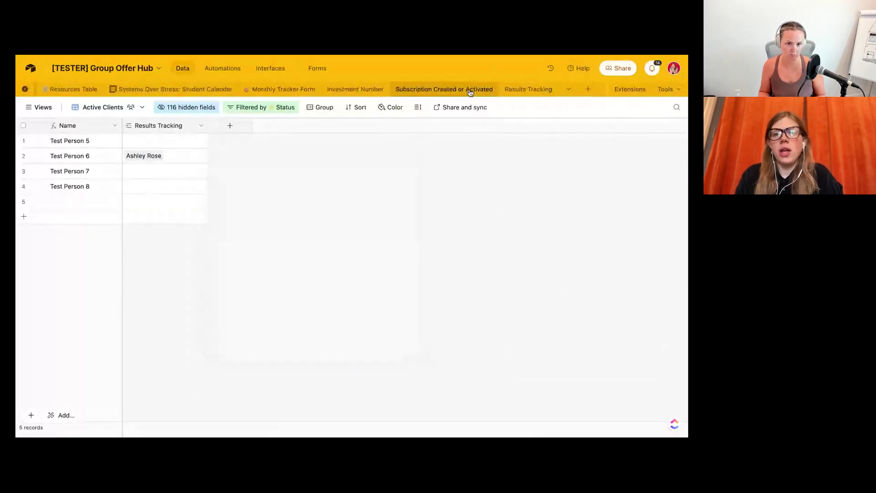
{"action": "left_click", "coordinate": [529, 89]}
{"action": "left_click", "coordinate": [638, 125]}
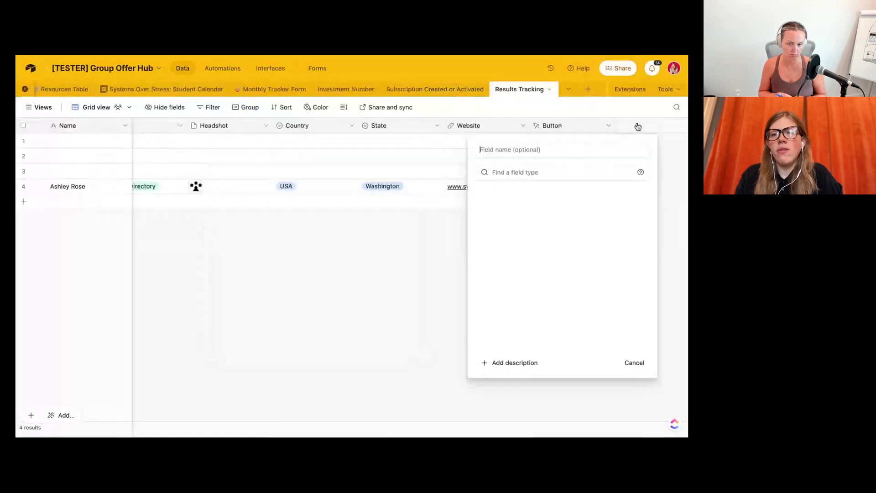
{"action": "type", "text": "Created"}
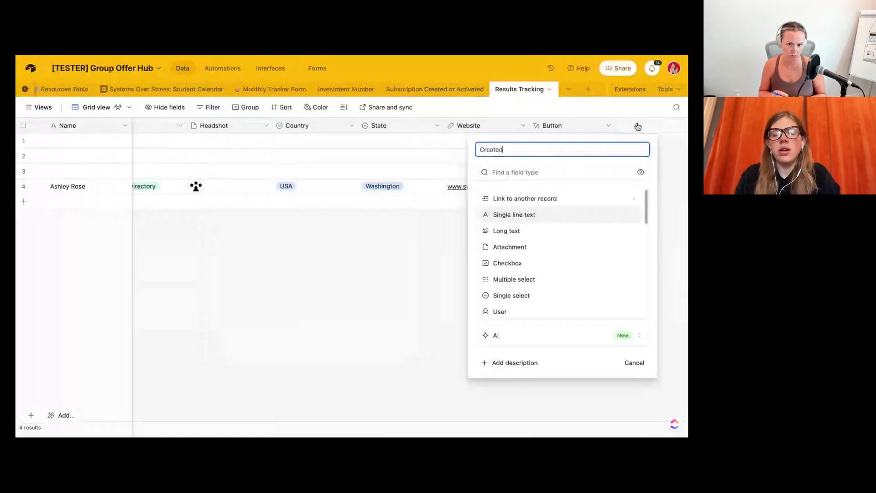
{"action": "key", "text": "ctrl+a"}
{"action": "type", "text": "Submitted Time"}
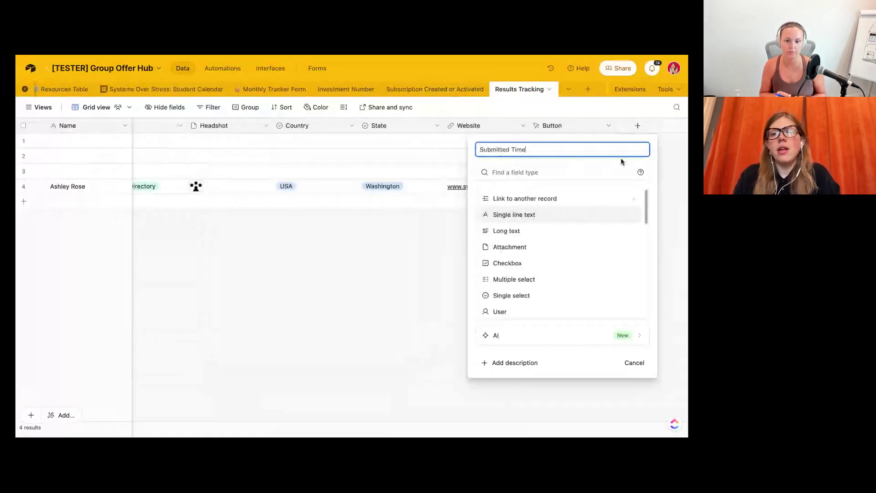
{"action": "key", "text": "Tab"}
{"action": "type", "text": "cre"}
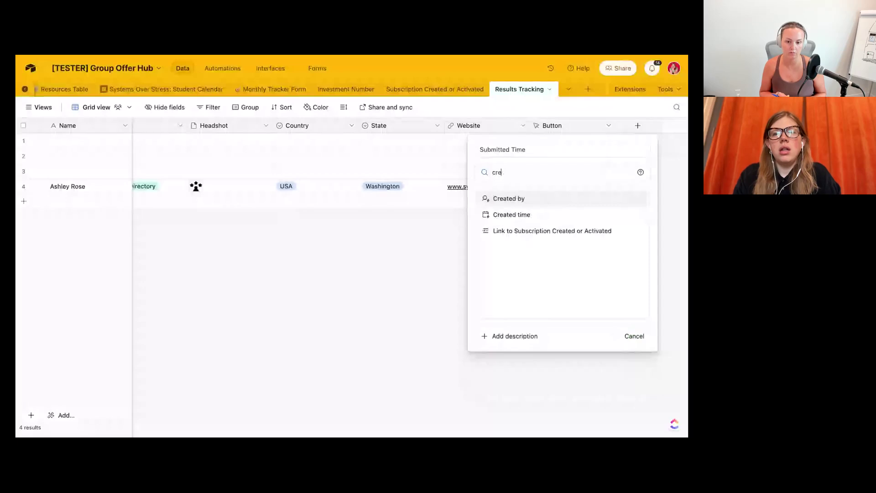
{"action": "left_click", "coordinate": [594, 231]}
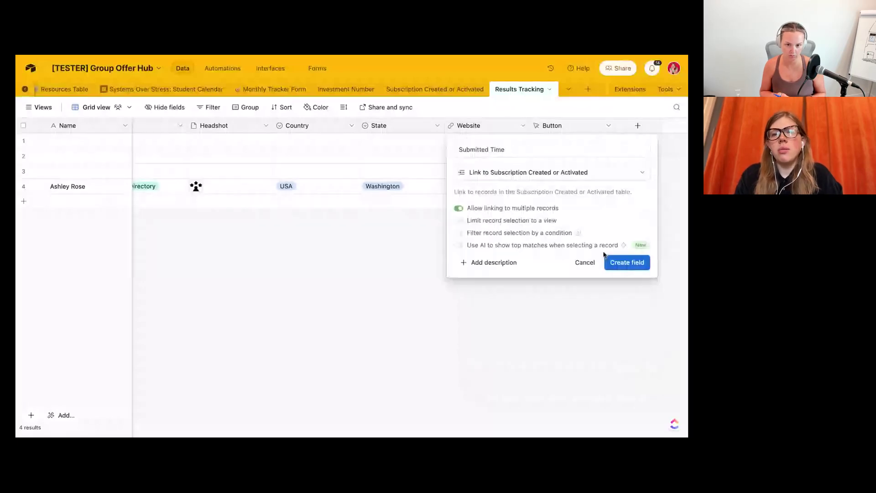
{"action": "left_click", "coordinate": [496, 175]}
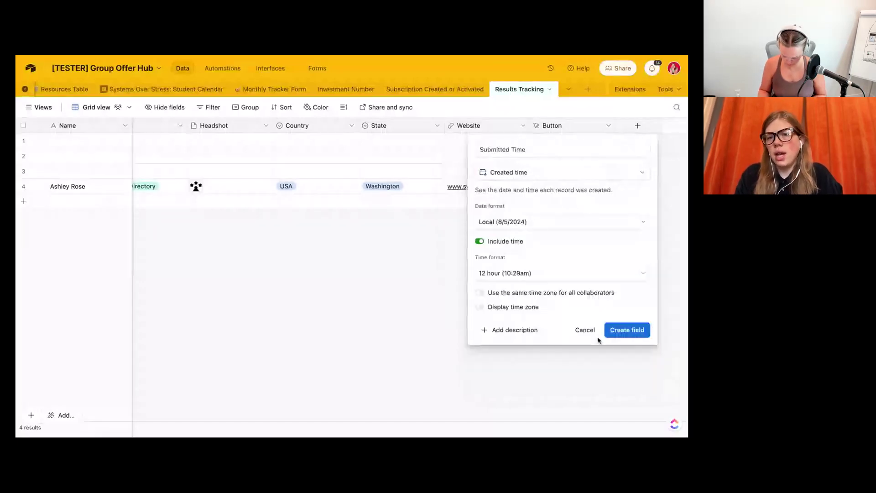
{"action": "left_click", "coordinate": [612, 332]}
- In the Primary Student Record table, start a new Lookup field named Last Form Submitted Date
{"action": "scroll", "coordinate": [200, 91], "scroll_direction": "left", "scroll_amount": 5}
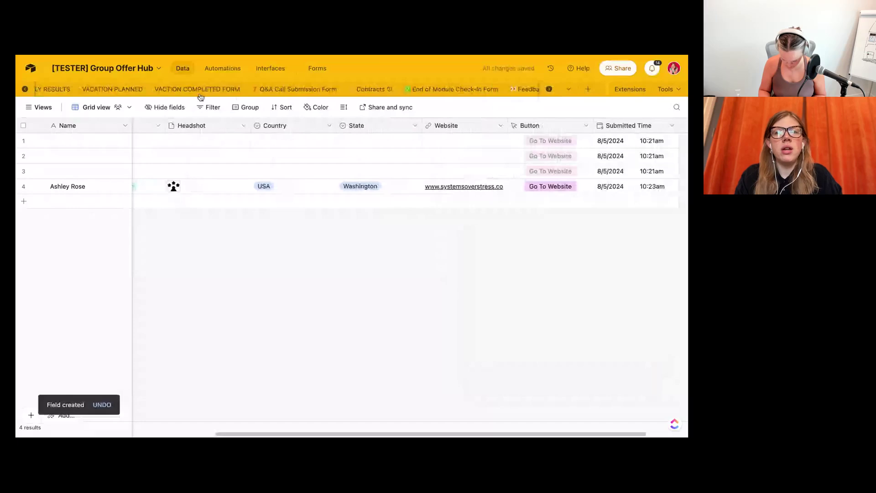
{"action": "scroll", "coordinate": [198, 94], "scroll_direction": "left", "scroll_amount": 5}
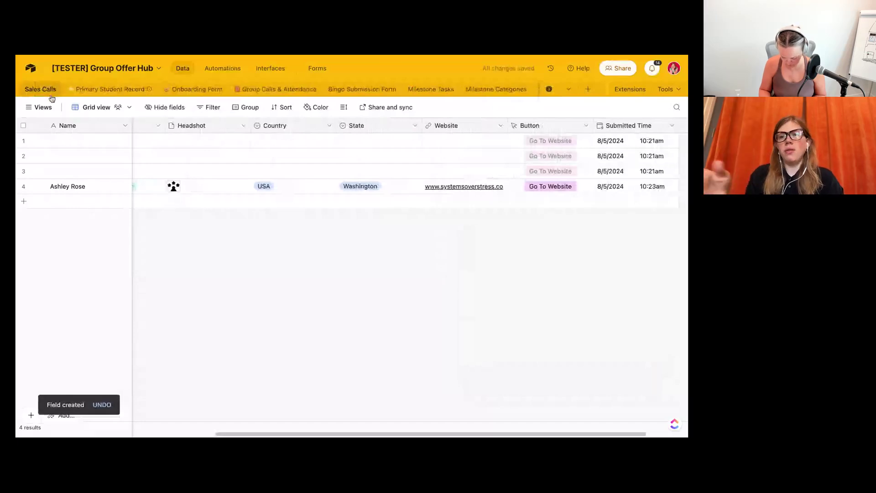
{"action": "left_click", "coordinate": [109, 89]}
{"action": "left_click", "coordinate": [230, 127]}
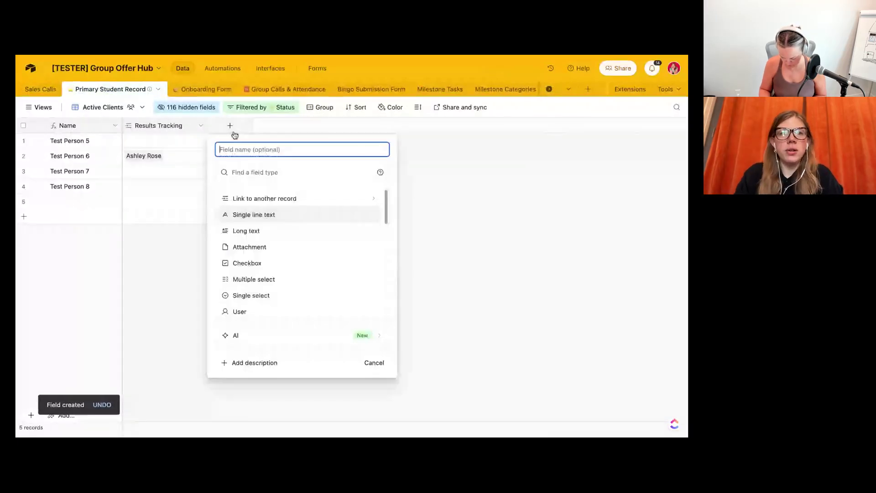
{"action": "type", "text": "Last Form S"}
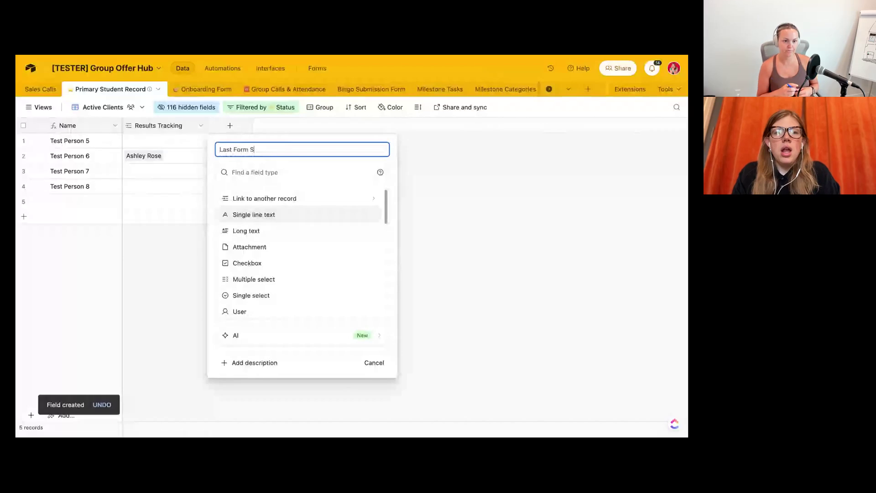
{"action": "type", "text": "ubmitted Date"}
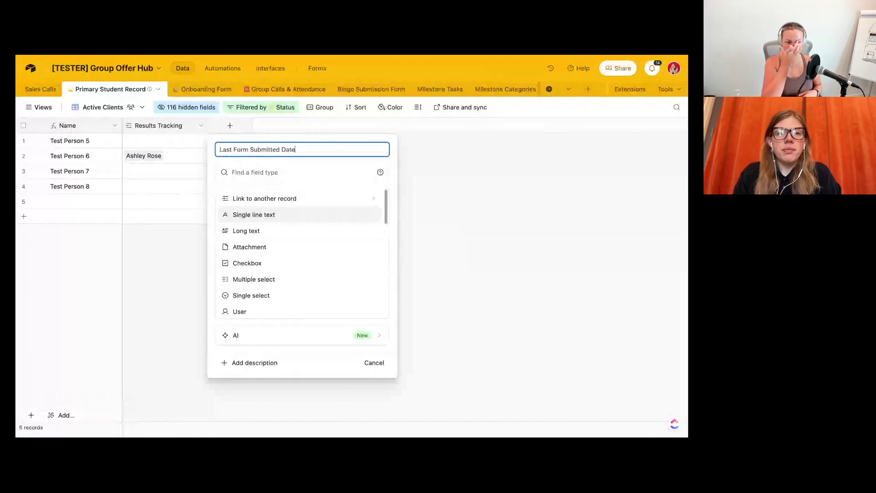
{"action": "left_click", "coordinate": [256, 167]}
{"action": "type", "text": "roll"}
{"action": "key", "text": "Return"}
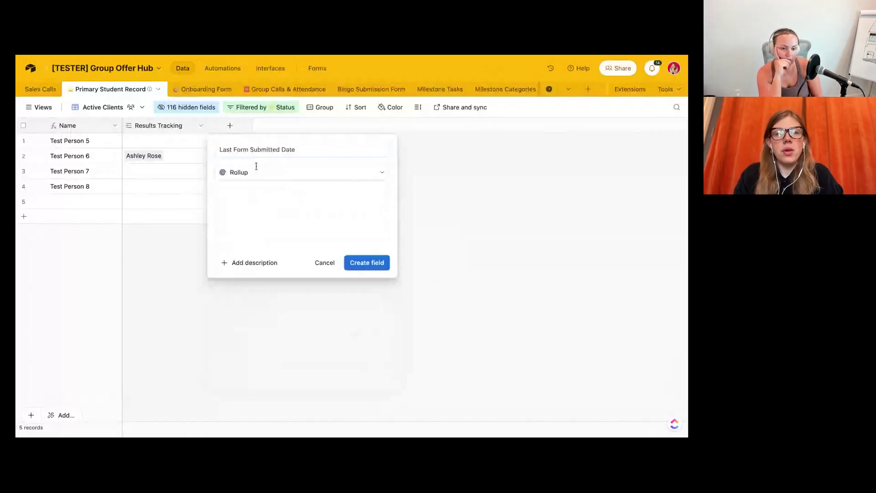
{"action": "left_click", "coordinate": [242, 178]}
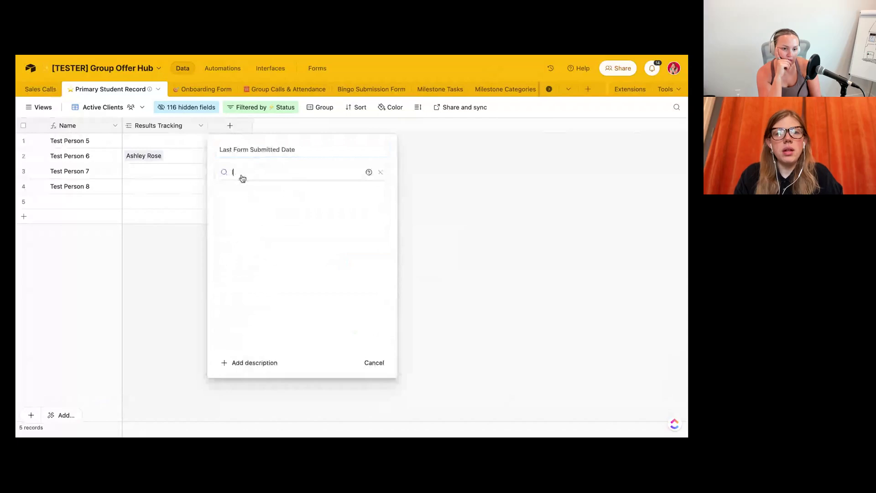
{"action": "left_click", "coordinate": [269, 314]}
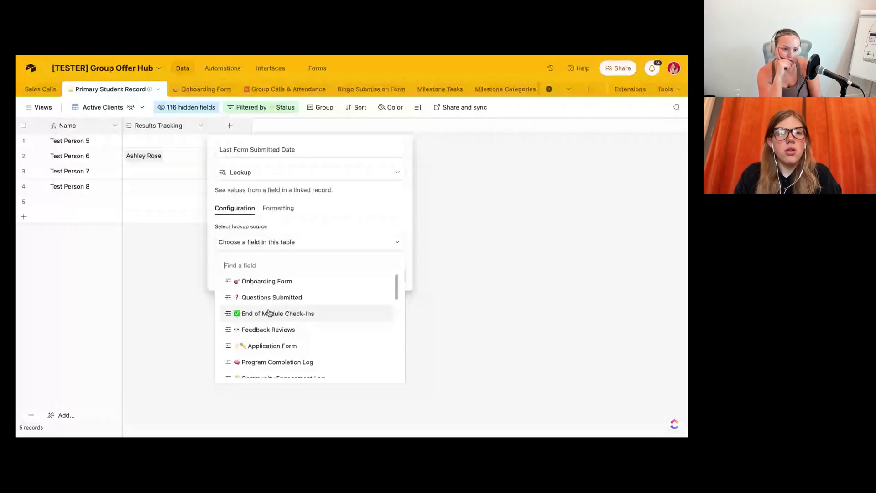
- Look up Submitted Time through the Results Tracking link, limit it to the last 1 item, and create the field
{"action": "scroll", "coordinate": [270, 313], "scroll_direction": "down", "scroll_amount": 5}
{"action": "left_click", "coordinate": [263, 306]}
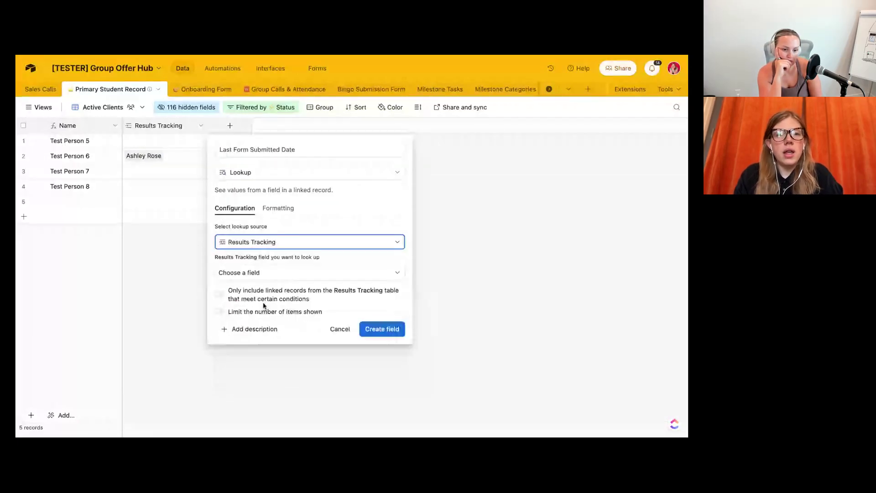
{"action": "left_click", "coordinate": [240, 274]}
{"action": "type", "text": "date"}
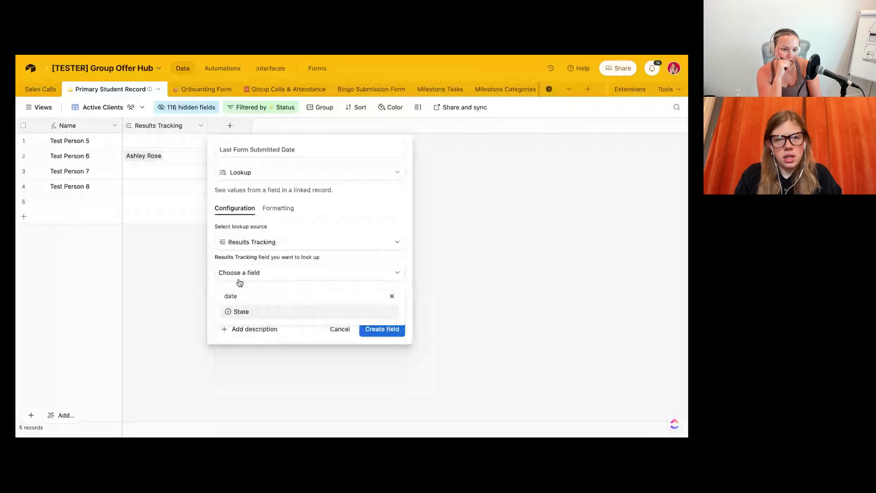
{"action": "left_click", "coordinate": [264, 311]}
{"action": "left_click", "coordinate": [237, 313]}
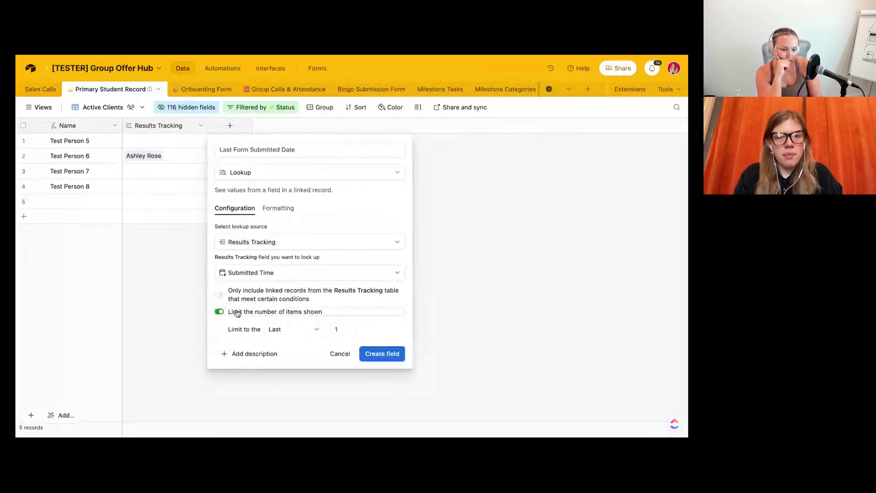
{"action": "left_click", "coordinate": [384, 354]}
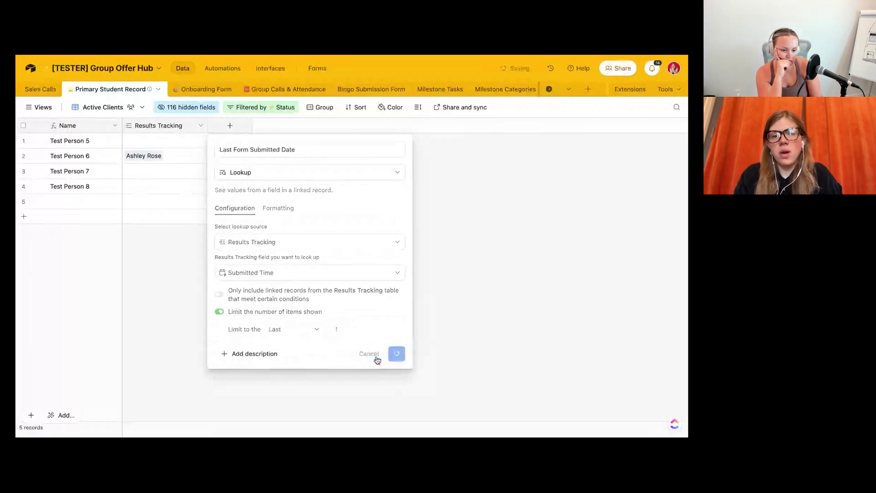
{"action": "left_click", "coordinate": [215, 163]}
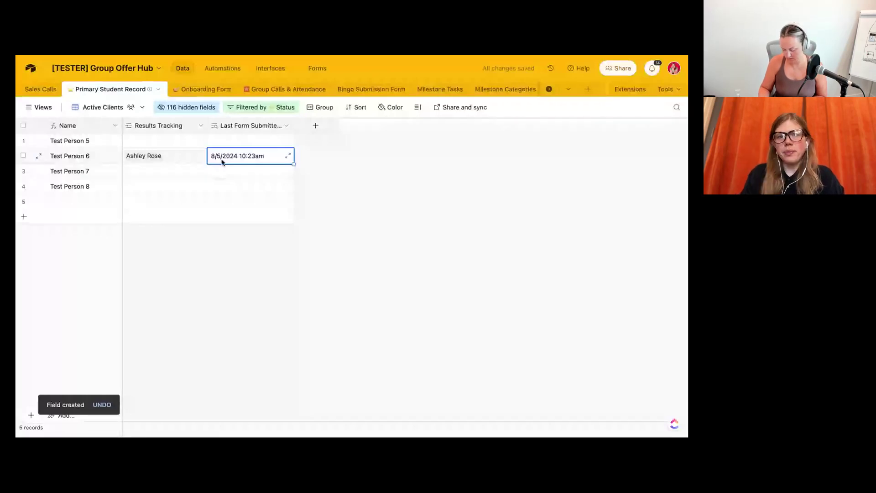
- Change Automation 26's trigger to When record matches conditions, using the Primary Student Record table
{"action": "left_click", "coordinate": [223, 68]}
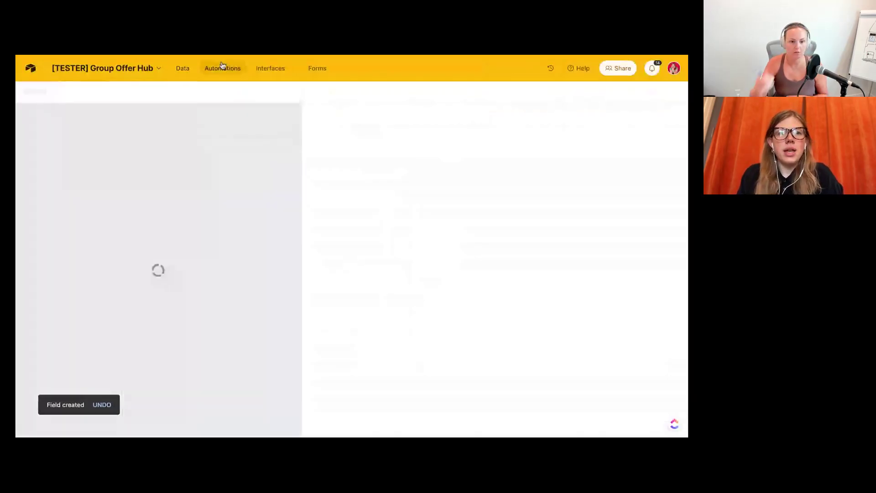
{"action": "left_click", "coordinate": [201, 157]}
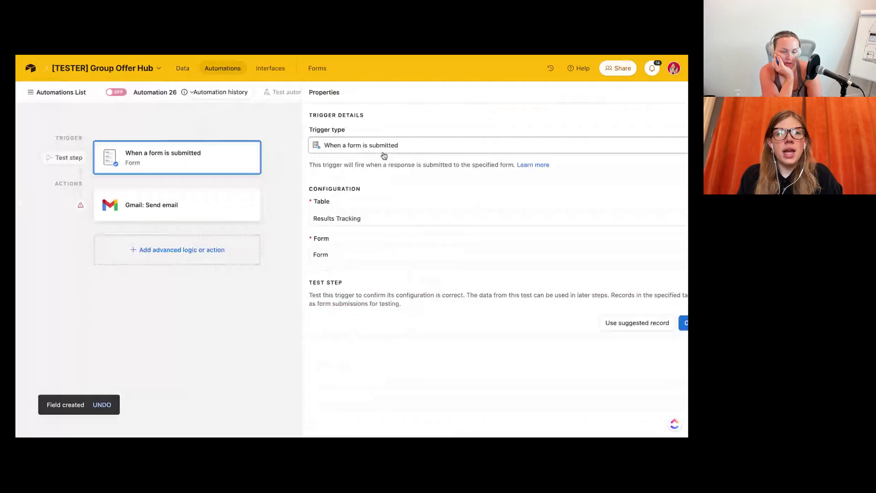
{"action": "left_click", "coordinate": [384, 154]}
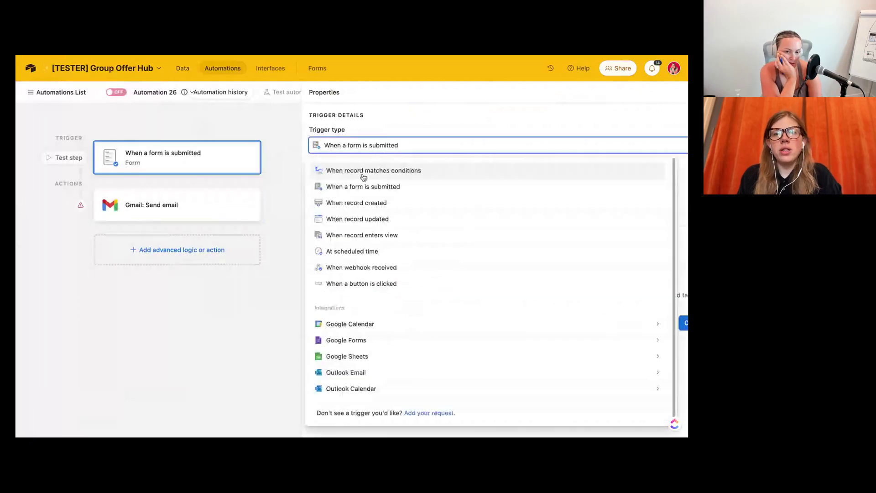
{"action": "left_click", "coordinate": [360, 171]}
{"action": "left_click", "coordinate": [323, 226]}
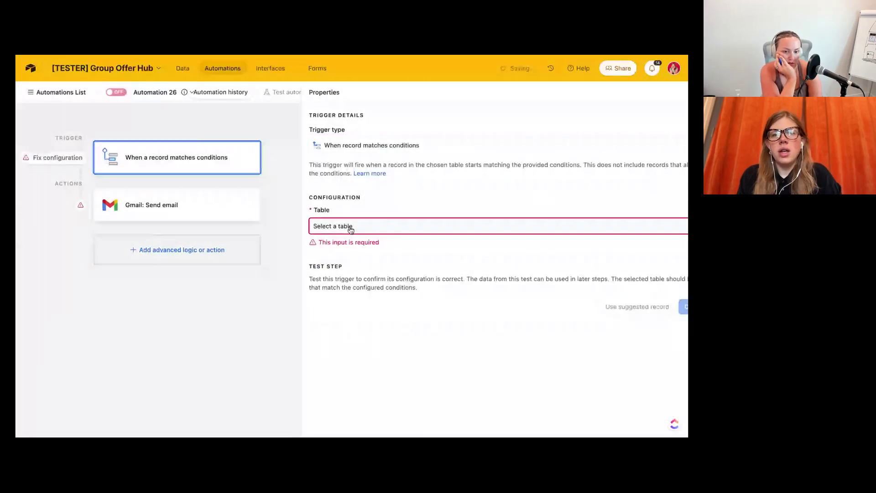
{"action": "left_click", "coordinate": [321, 278]}
- Set the trigger condition so that Last Form Submitted Date is 14 days ago, using the number of days ago option
{"action": "left_click", "coordinate": [292, 264]}
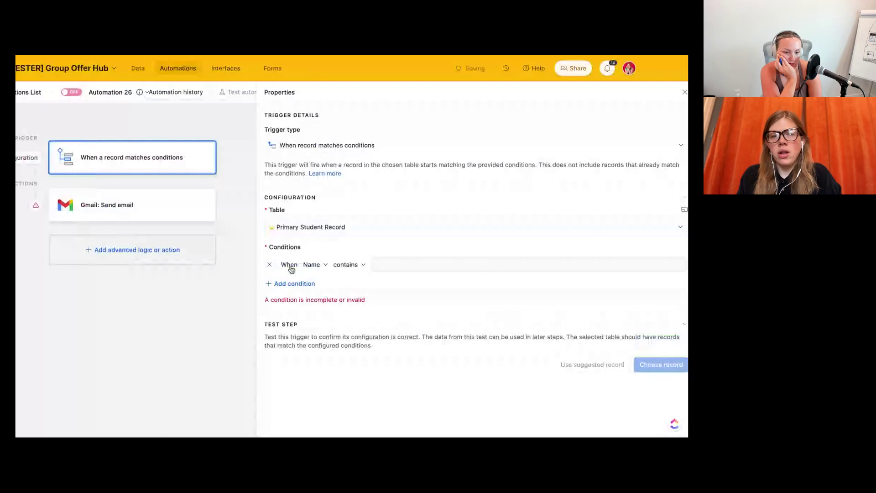
{"action": "left_click", "coordinate": [312, 265]}
{"action": "type", "text": "las"}
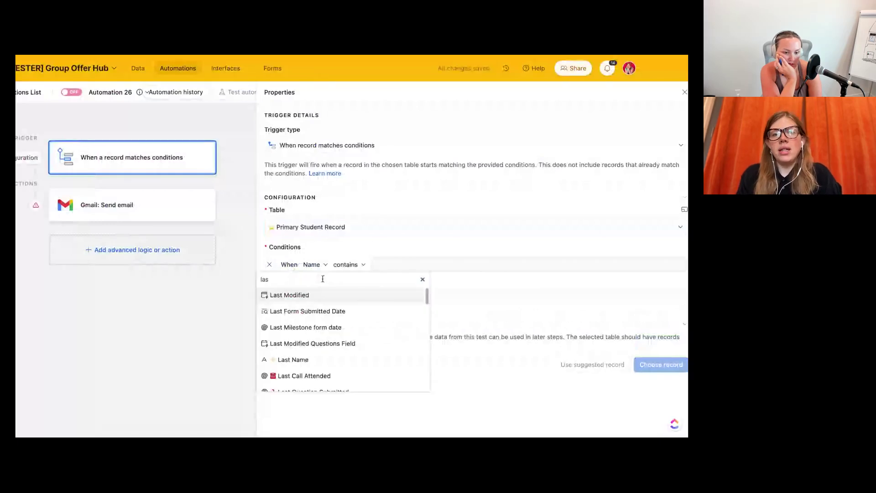
{"action": "left_click", "coordinate": [287, 312]}
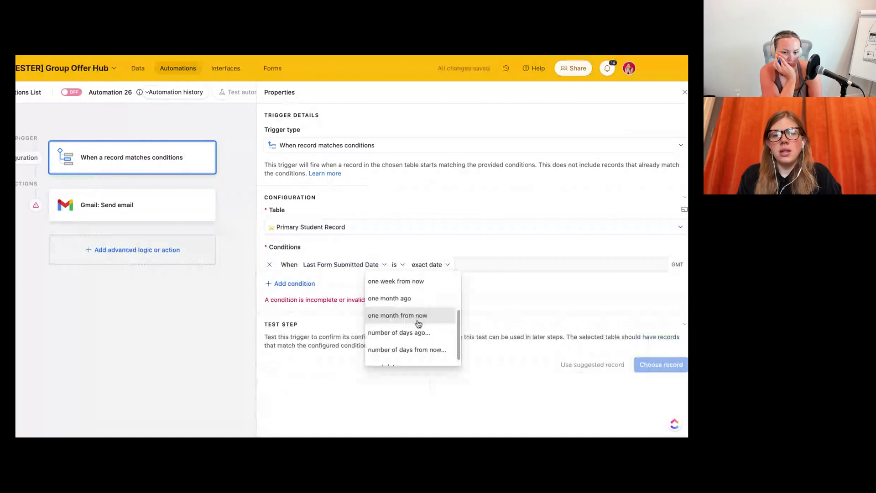
{"action": "left_click", "coordinate": [402, 332]}
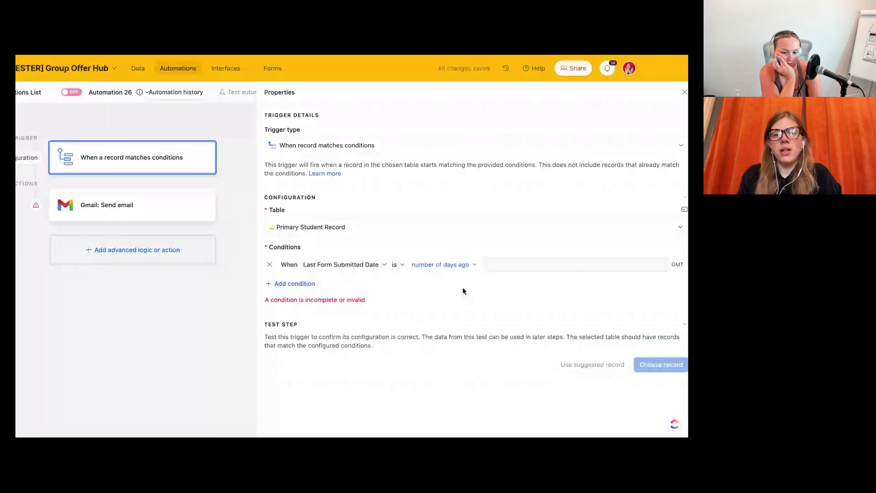
{"action": "left_click", "coordinate": [502, 264]}
{"action": "type", "text": "14"}
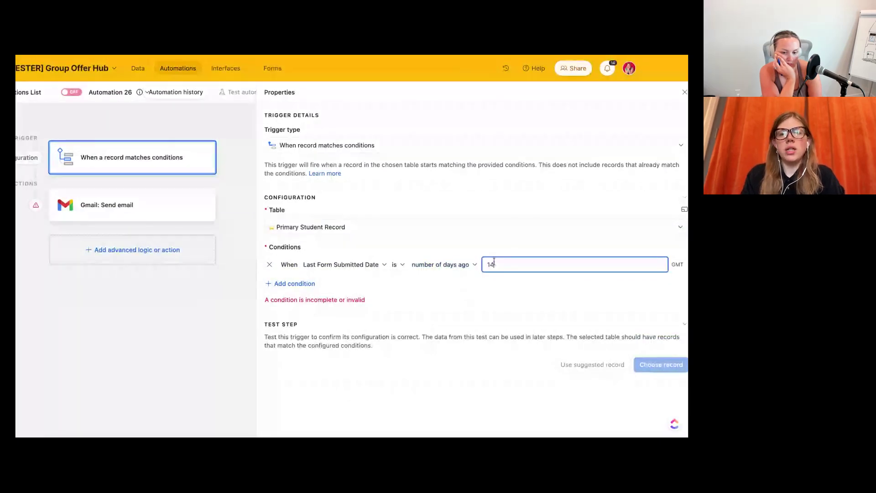
{"action": "left_click", "coordinate": [187, 312]}
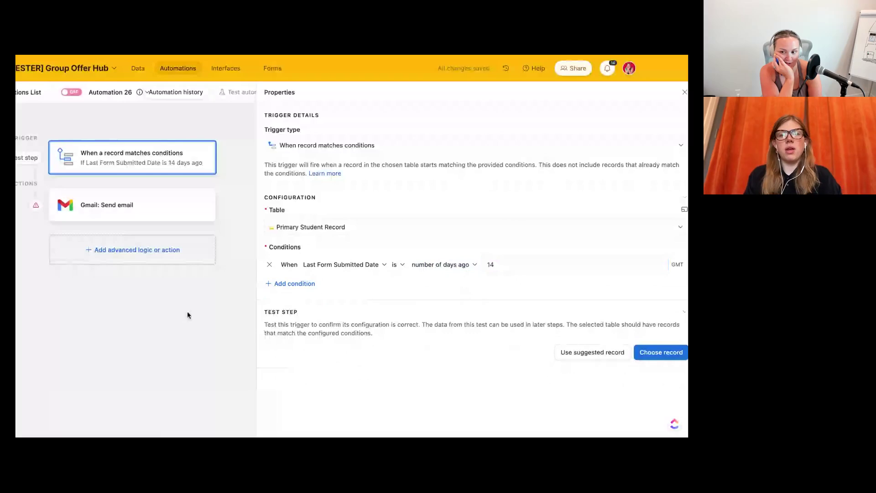
- Address the Gmail action to the triggering record's Email field and replace the subject with "WHERE YOU AT"
{"action": "left_click", "coordinate": [129, 200]}
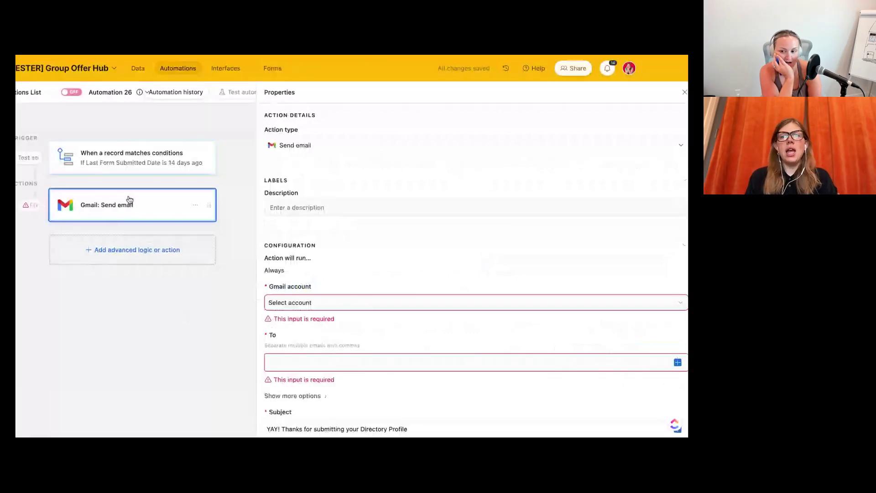
{"action": "scroll", "coordinate": [373, 343], "scroll_direction": "down", "scroll_amount": 3}
{"action": "left_click", "coordinate": [596, 228]}
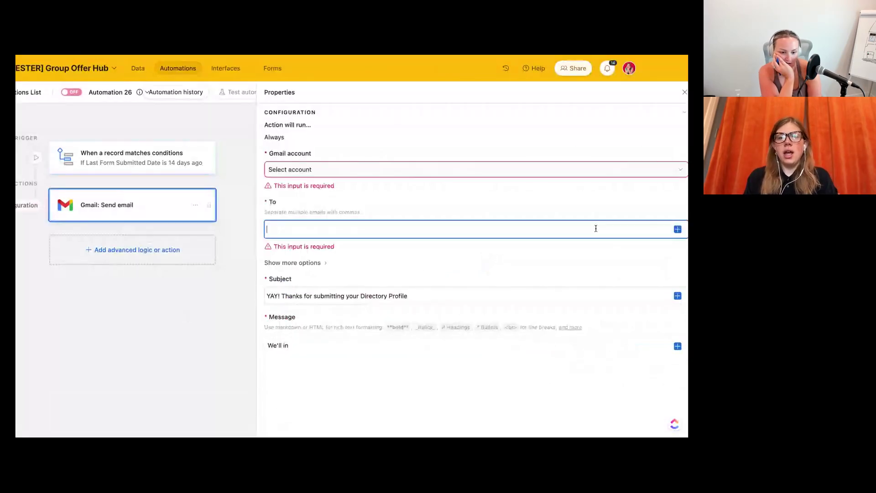
{"action": "left_click", "coordinate": [678, 230]}
{"action": "type", "text": "ema"}
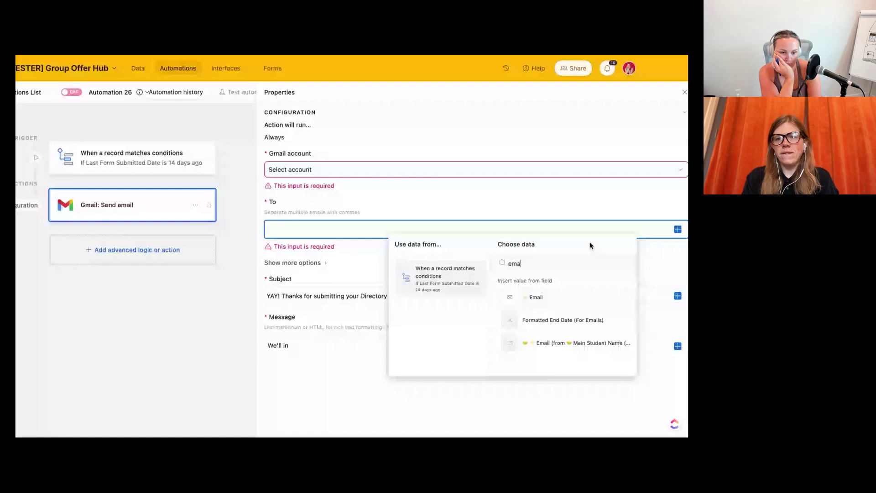
{"action": "left_click", "coordinate": [536, 297]}
{"action": "triple_click", "coordinate": [370, 277]}
{"action": "type", "text": "WHERE YOU AT"}
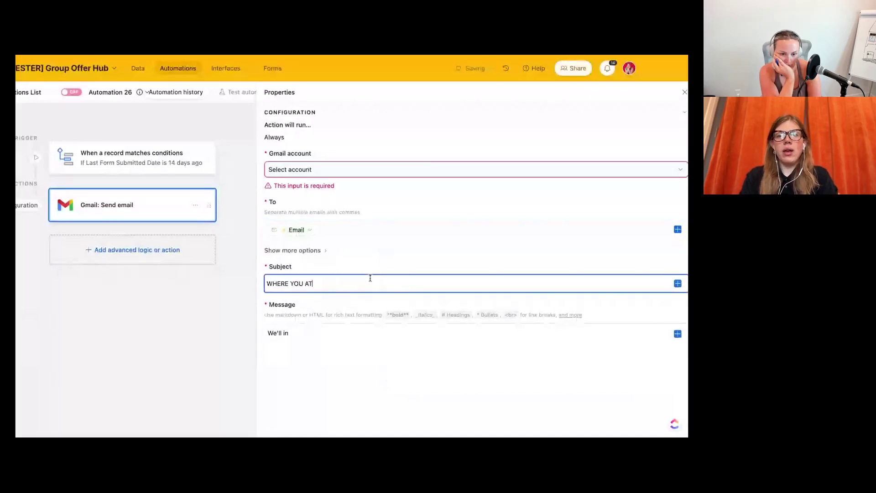
- Replace the email message with the greeting "Hey", the record's First Name field and an exclamation mark, followed by a blank line
{"action": "triple_click", "coordinate": [368, 382]}
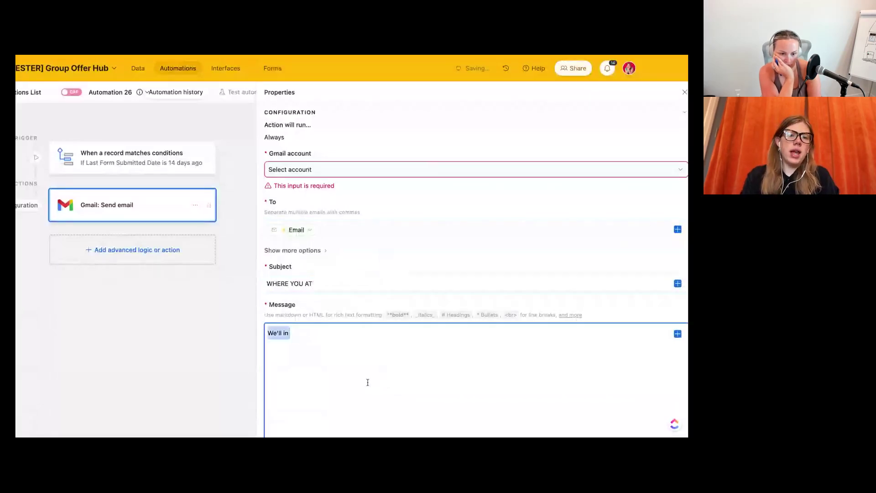
{"action": "type", "text": "Hey"}
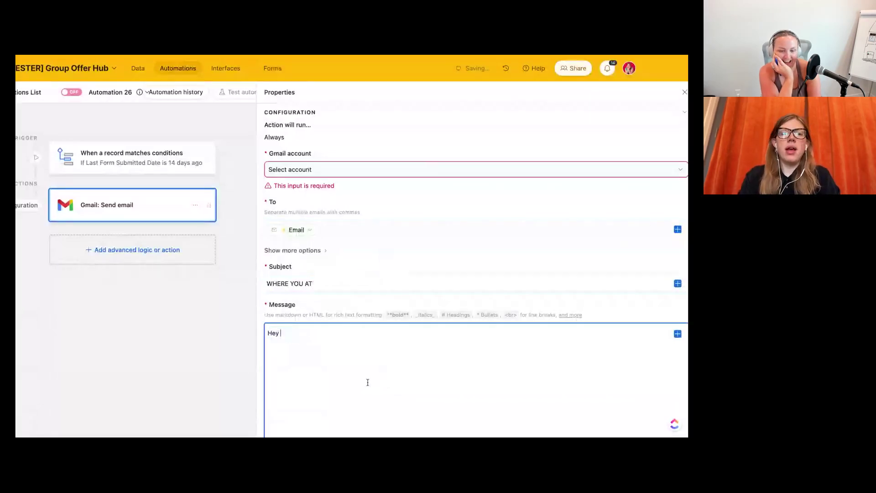
{"action": "left_click", "coordinate": [679, 334]}
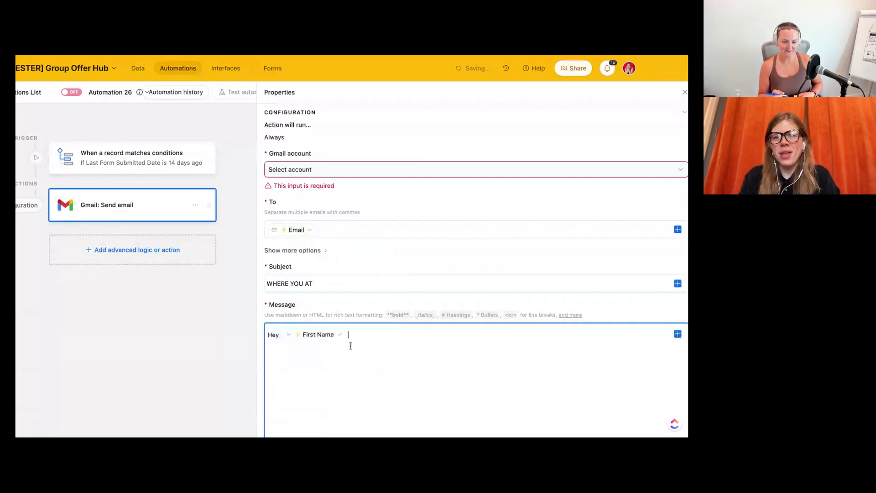
{"action": "type", "text": "!"}
{"action": "key", "text": "Return"}
{"action": "key", "text": "Return"}
- Add the sender's introduction with "It looks like it's been 2 weeks." and a separate line "Her'es the form;" to the message
{"action": "type", "text": "Maddie here "}
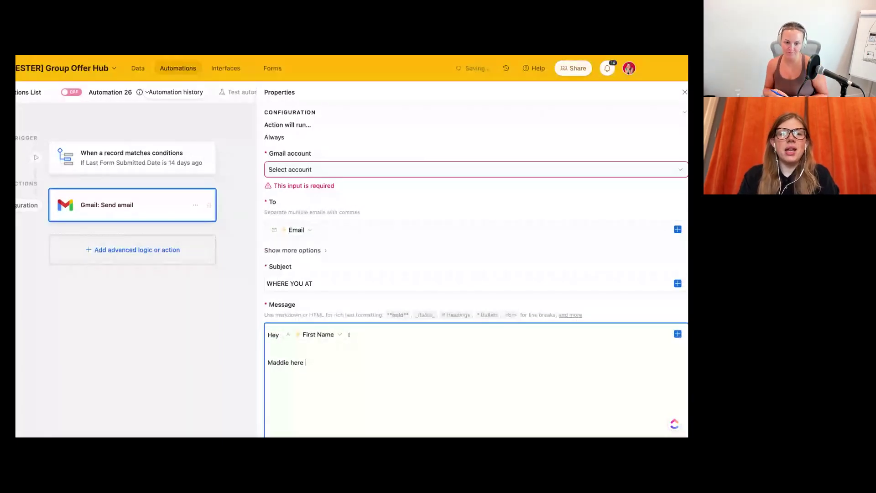
{"action": "type", "text": "- It looks like it'"}
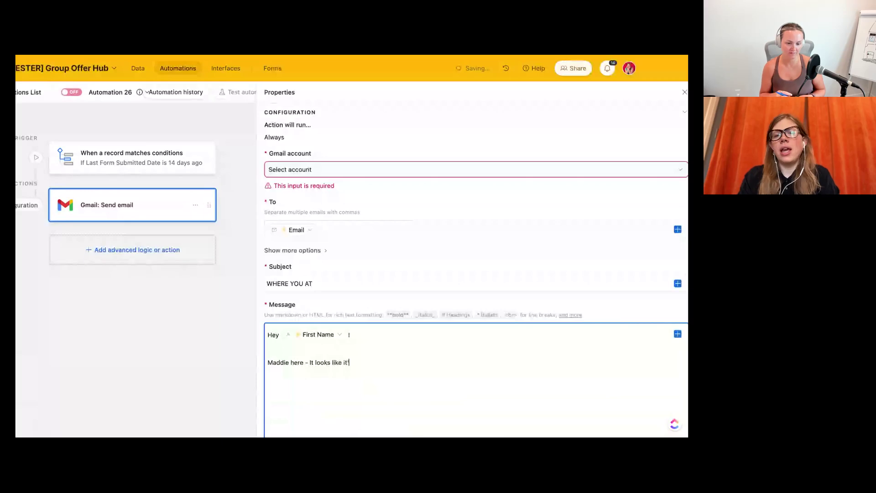
{"action": "type", "text": "s been 2 weeks."}
{"action": "key", "text": "Return"}
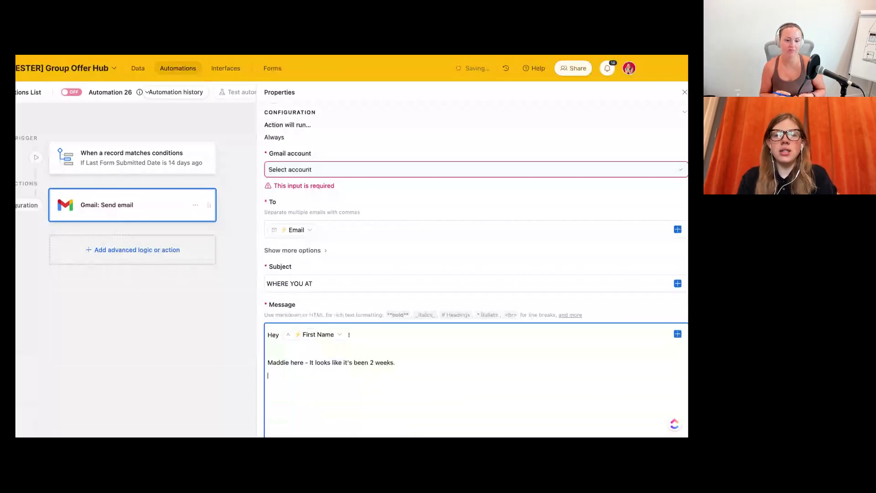
{"action": "key", "text": "Return"}
{"action": "type", "text": "Her'es the form:"}
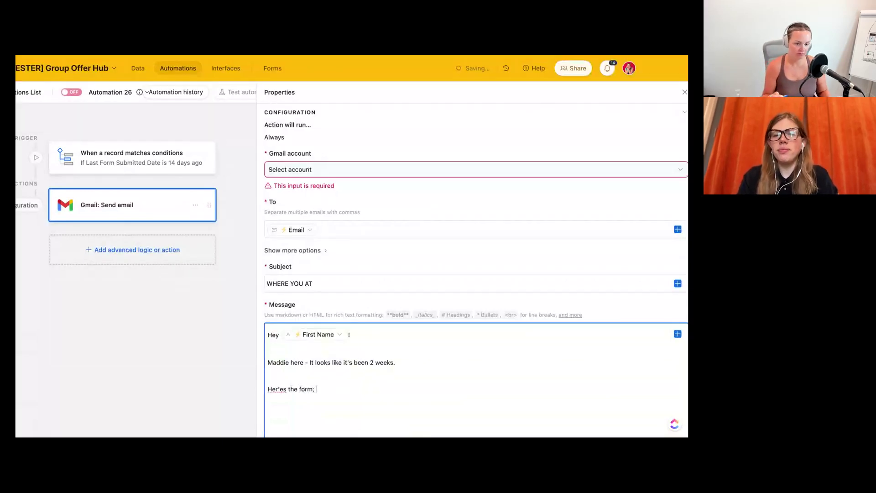
{"action": "key", "text": "Return"}
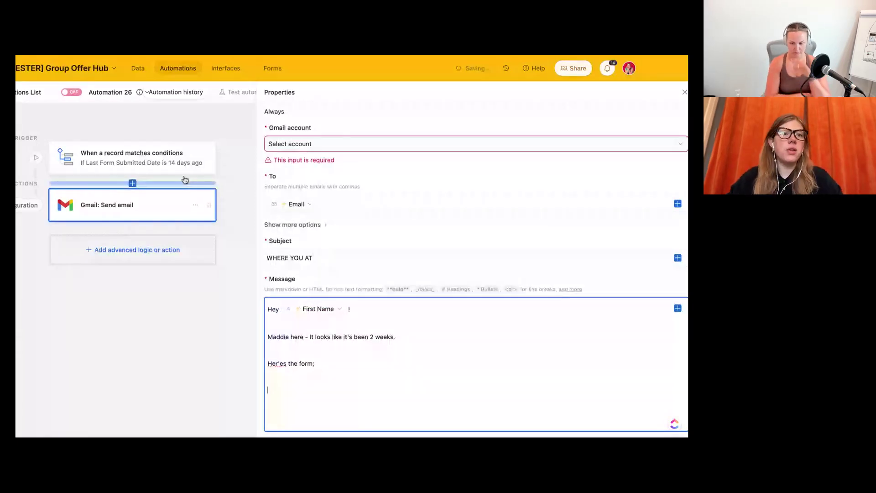
{"action": "key", "text": "super+Tab"}
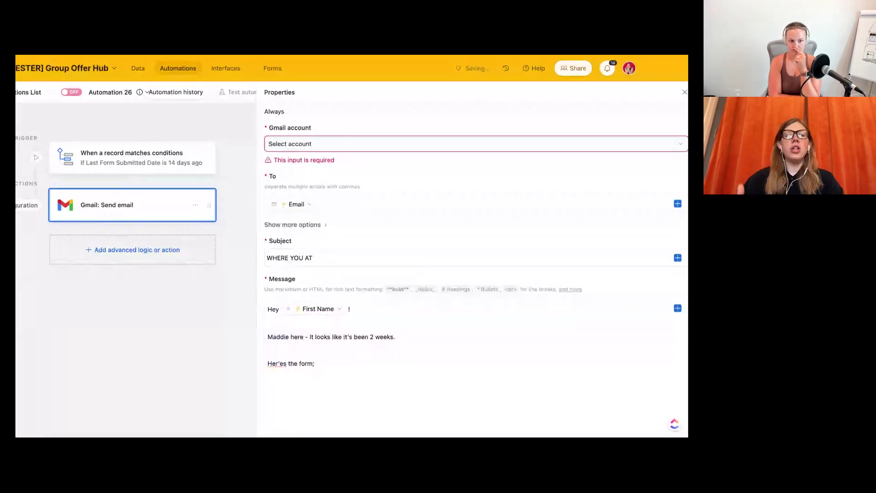